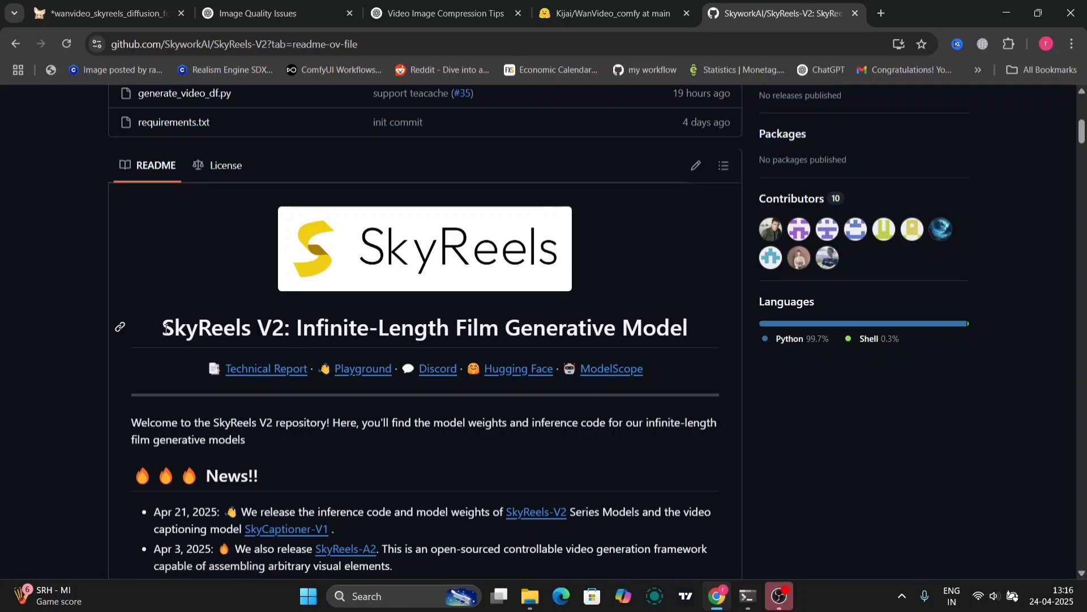
Step: Highlight the Infinite-Length Film Generative Model title, then scroll down through the README
left_click_drag(303, 328, 399, 337)
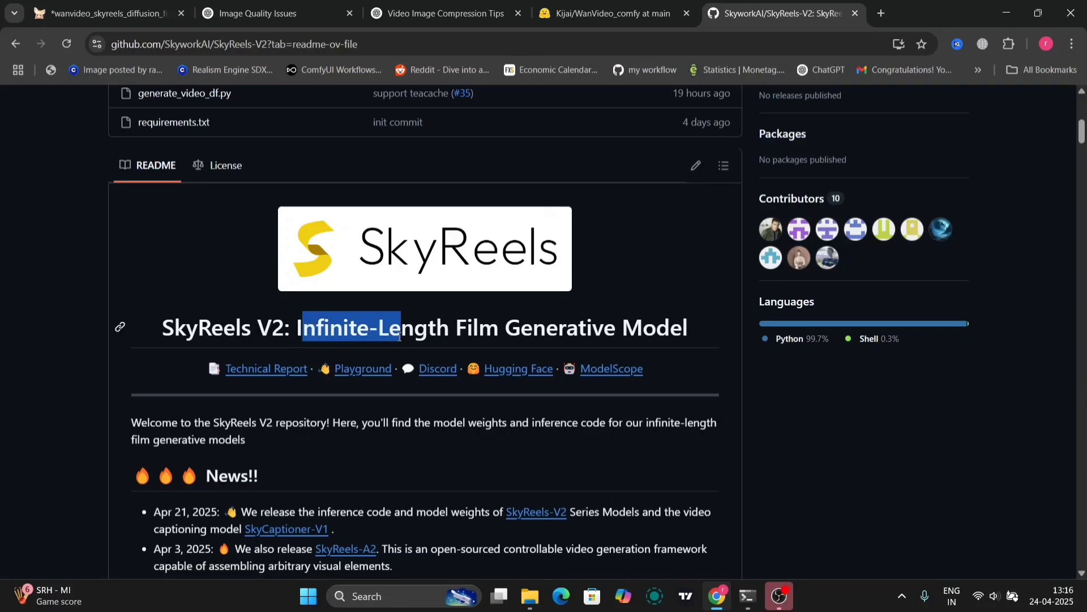
left_click(674, 349)
scroll(410, 451, "down", 1)
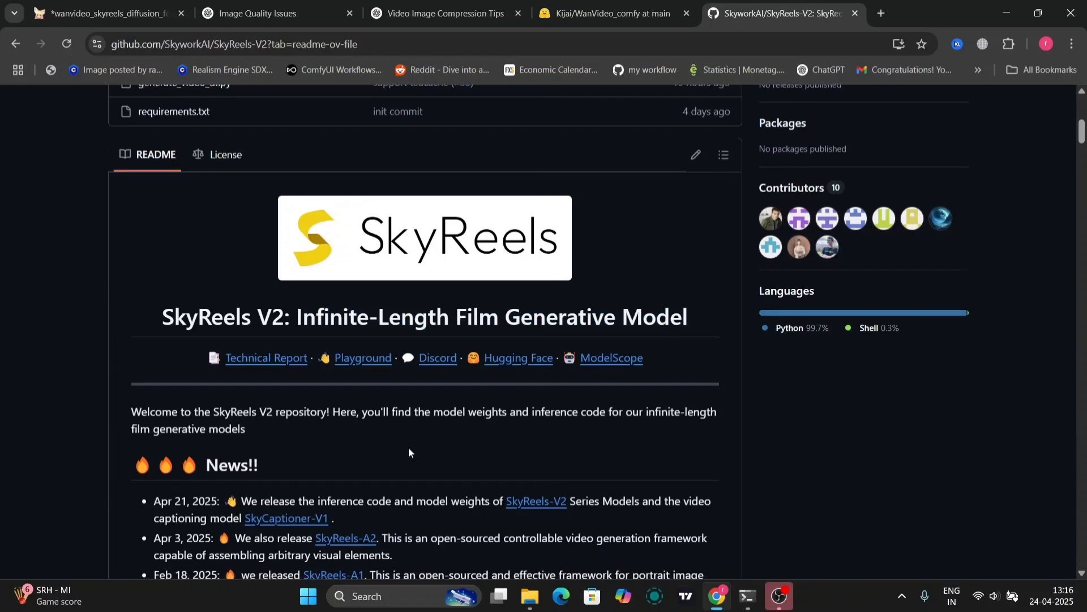
scroll(409, 452, "down", 1)
scroll(408, 451, "down", 1)
scroll(409, 451, "down", 1)
scroll(408, 451, "down", 1)
scroll(409, 447, "down", 1)
scroll(374, 446, "down", 5)
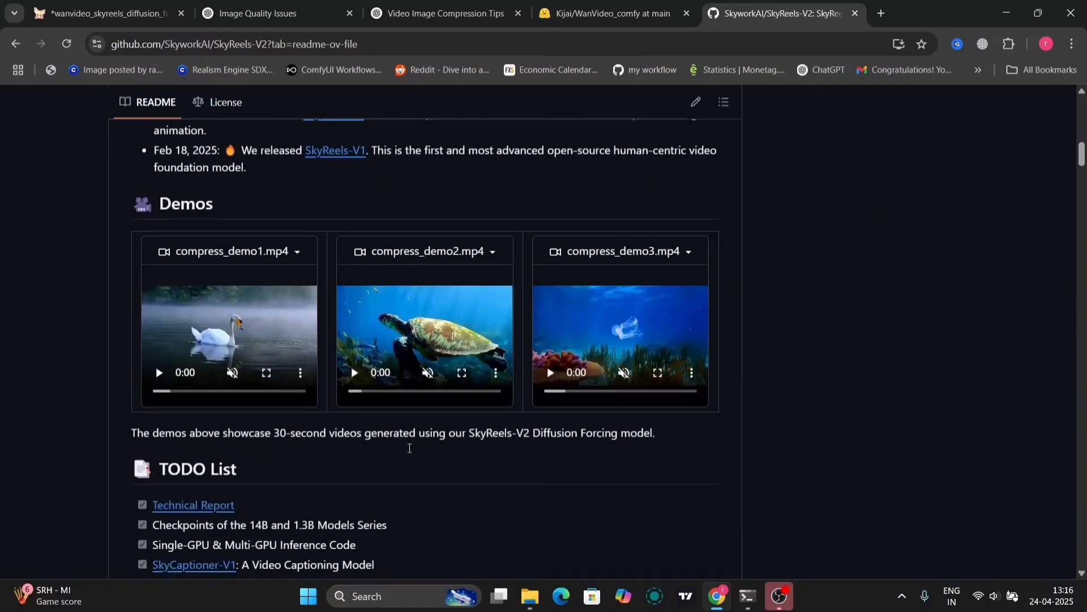
Step: Play the swan demo, then highlight Diffusion Forcing in the Model Download table
left_click(157, 371)
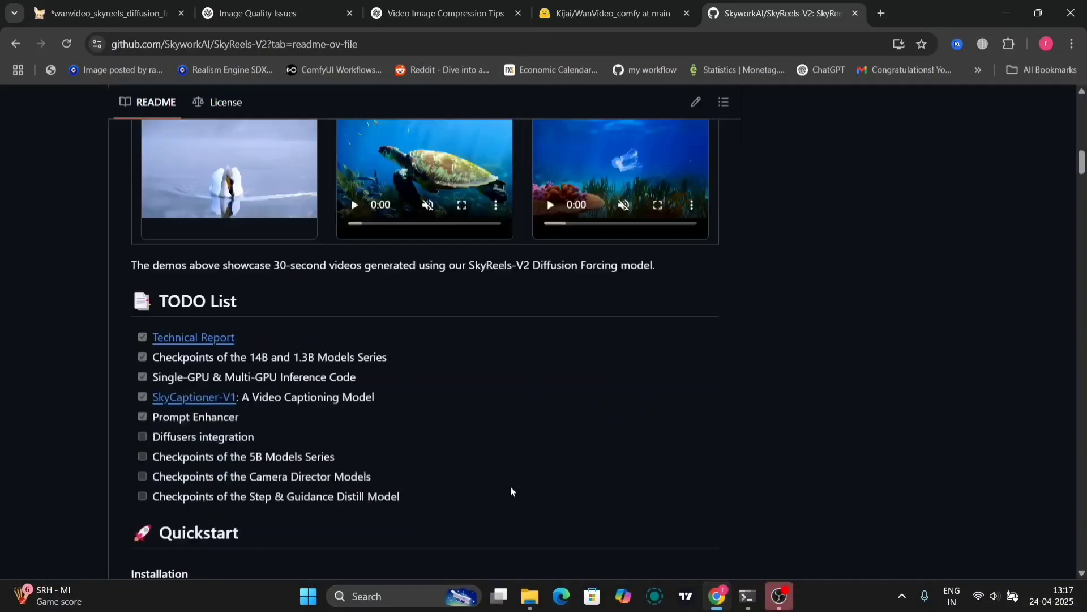
scroll(511, 488, "down", 2)
scroll(511, 488, "down", 4)
scroll(511, 485, "down", 2)
scroll(511, 485, "down", 2)
scroll(511, 485, "down", 4)
scroll(511, 485, "up", 6)
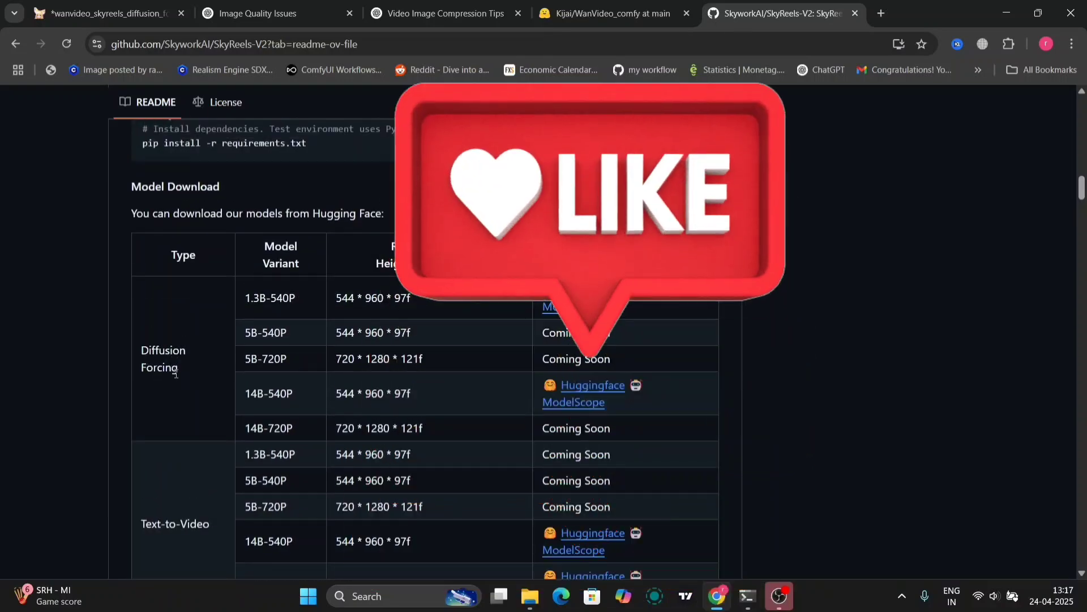
left_click_drag(180, 375, 141, 343)
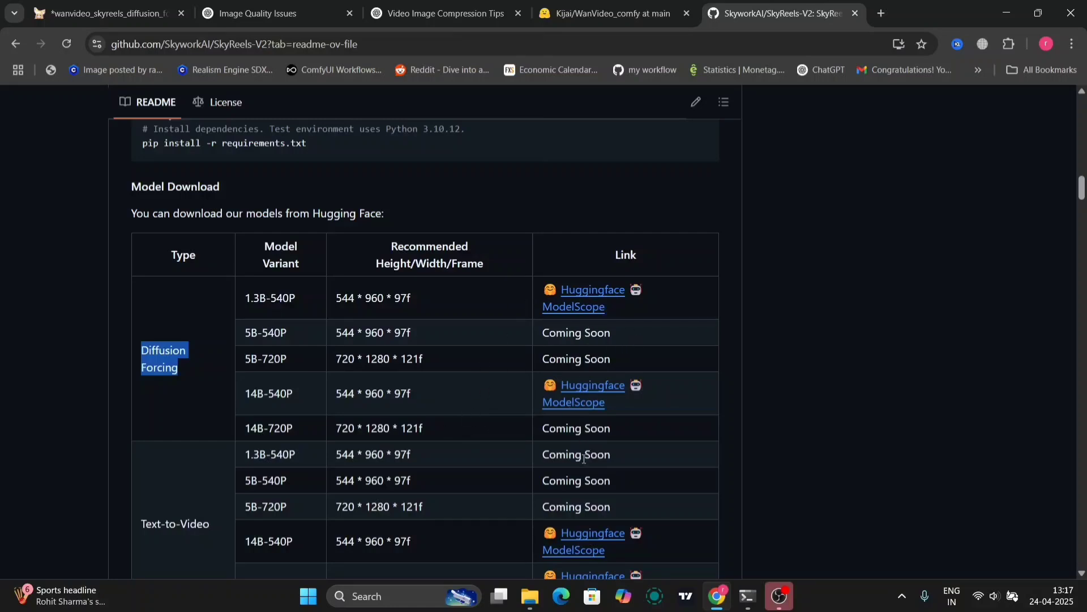
Step: Show Kijai's WanVideo_comfy page and check the SkyReels DF 1.3B file in diffusion_models
left_click(586, 4)
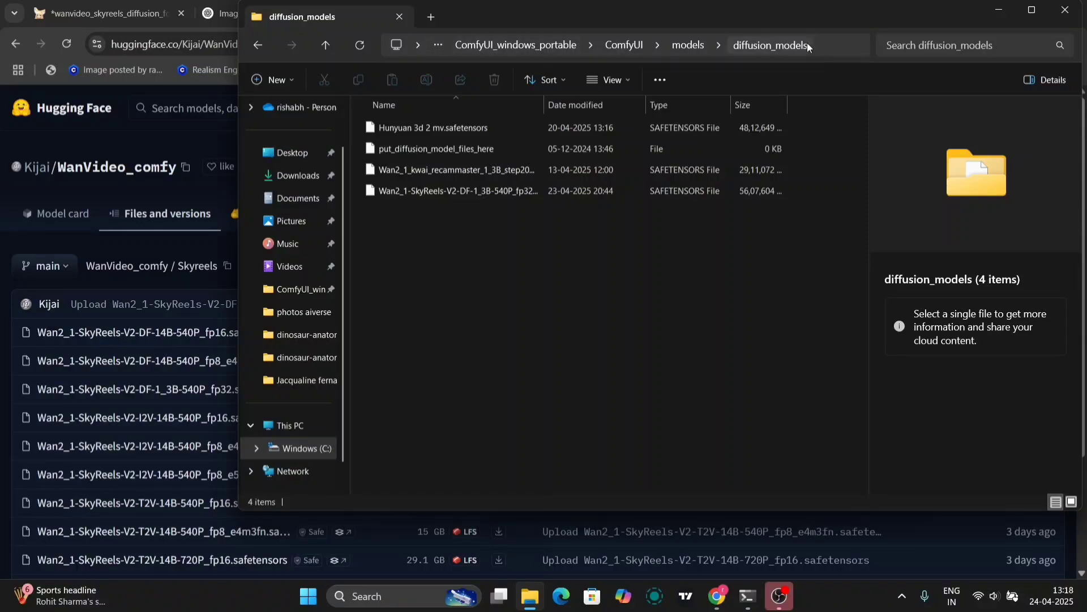
left_click(429, 193)
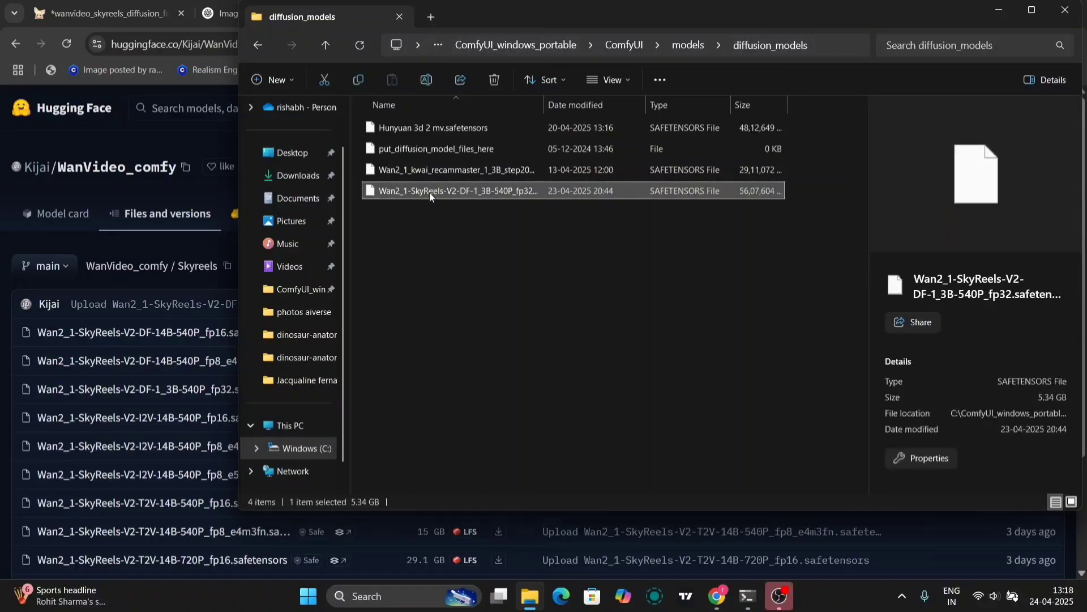
left_click(999, 10)
Step: Zoom out on the ComfyUI workflow to see the sampler groups and previews
left_click(93, 3)
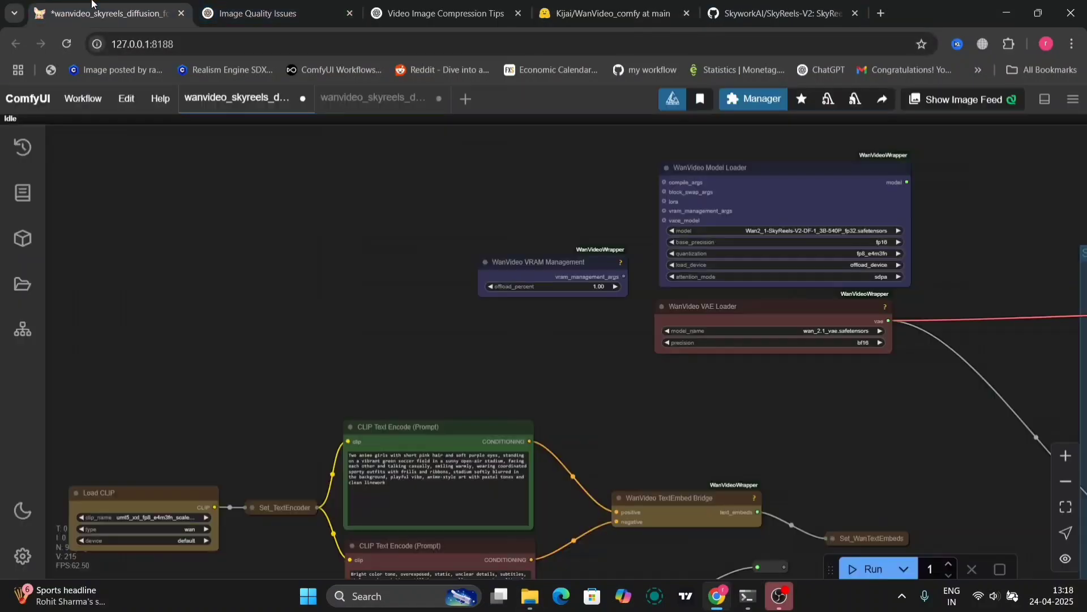
scroll(496, 310, "down", 2)
scroll(496, 310, "down", 1)
scroll(496, 310, "down", 3)
scroll(496, 310, "down", 2)
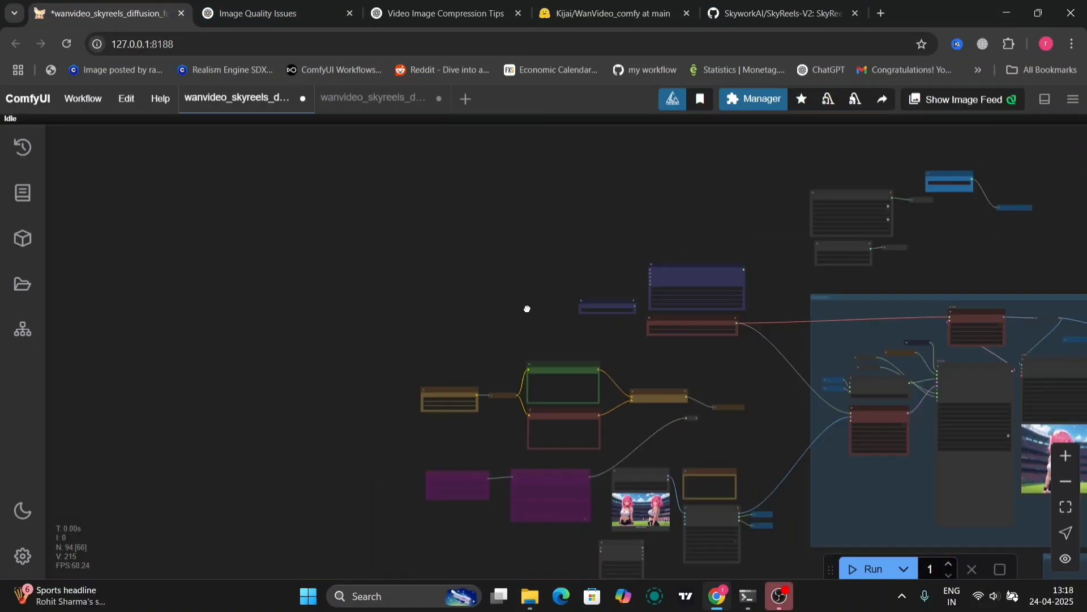
left_click_drag(525, 313, 225, 247)
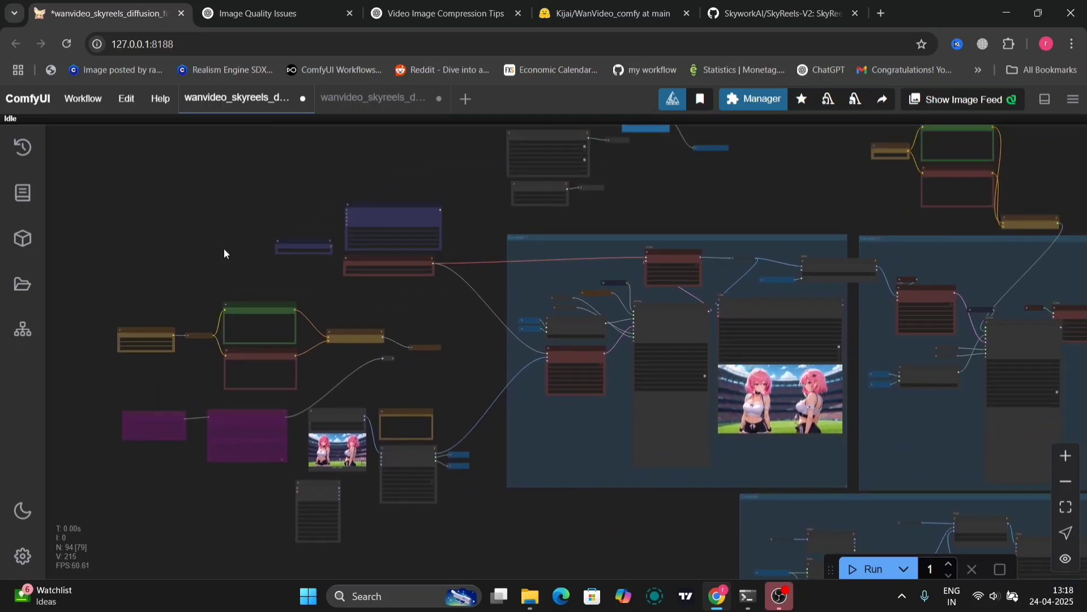
scroll(224, 254, "down", 5)
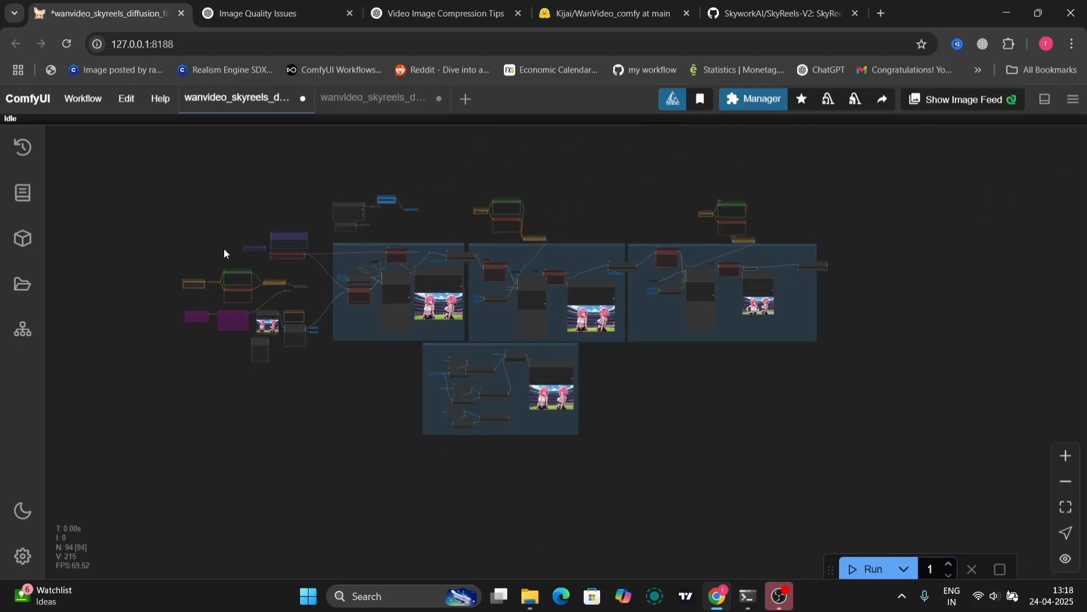
Step: Close the second workflow without saving, then centre the WanVideo Model Loader
left_click(437, 97)
left_click(651, 392)
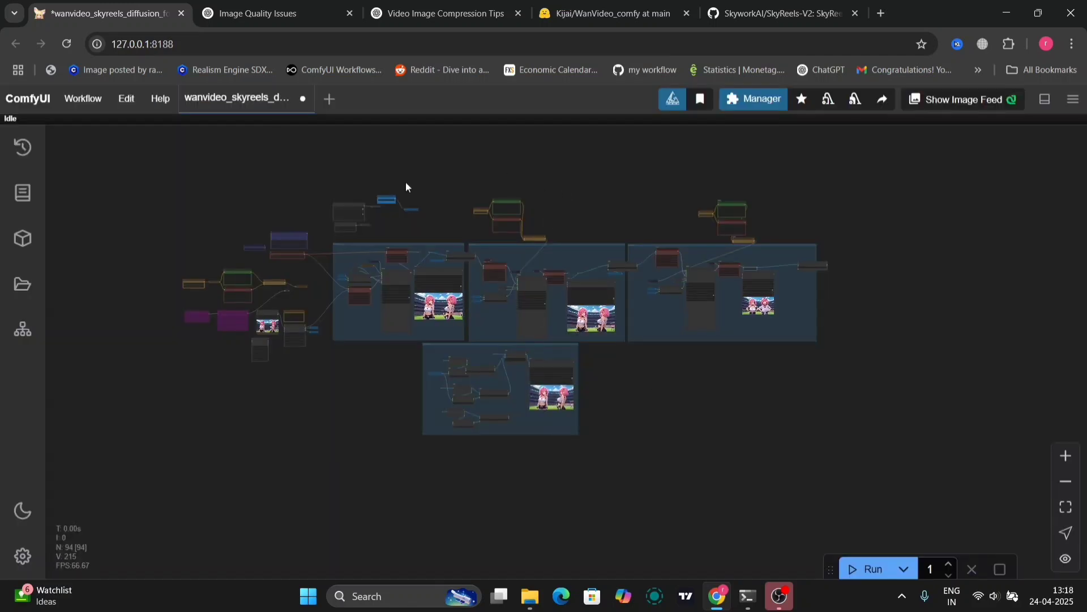
left_click_drag(444, 170, 418, 181)
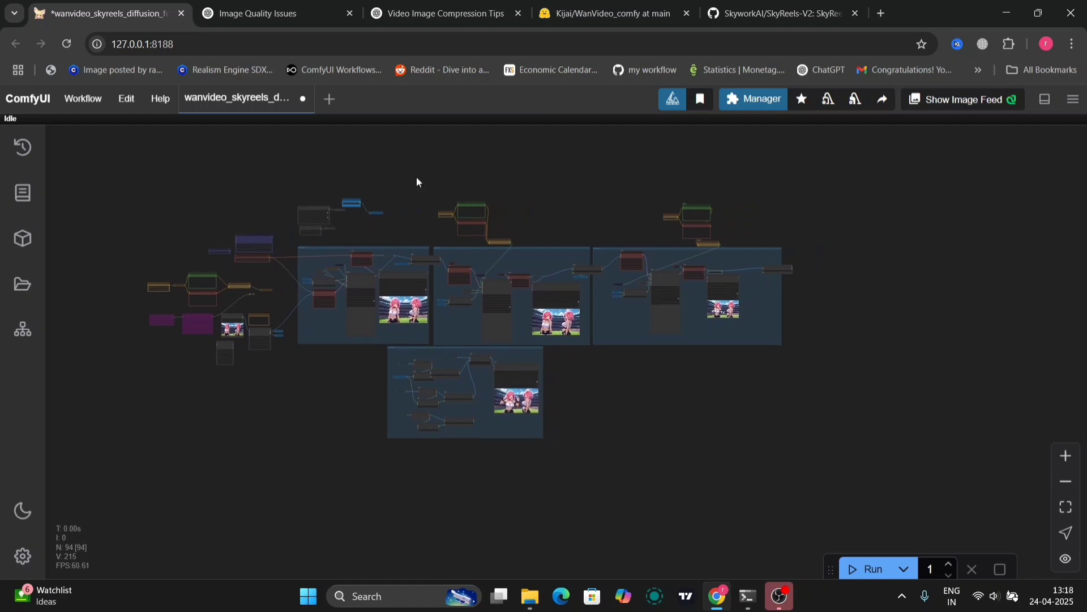
scroll(418, 182, "up", 10)
left_click_drag(449, 327, 739, 297)
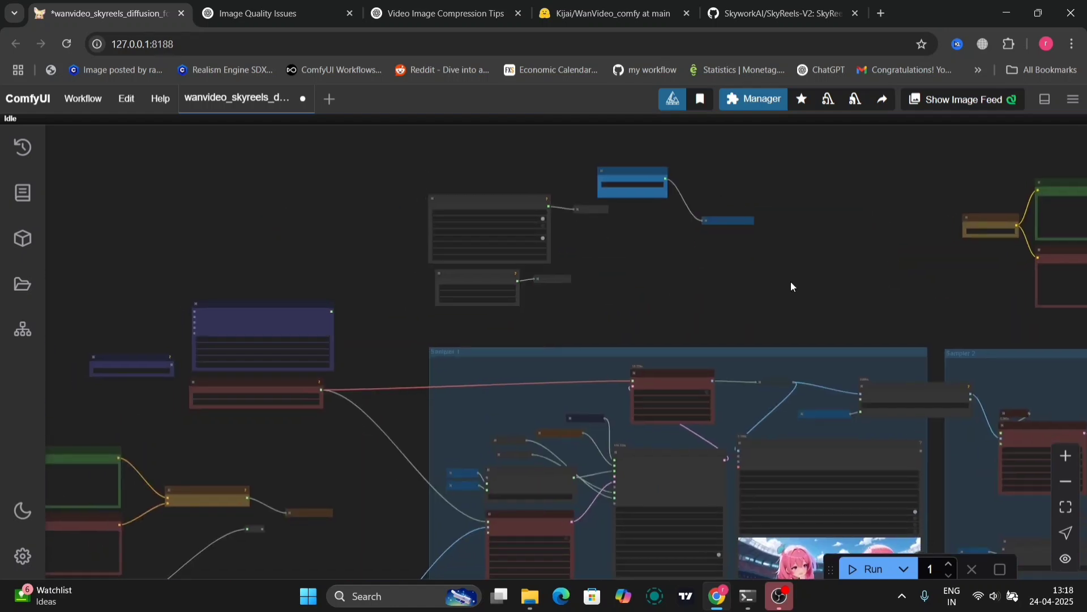
left_click_drag(359, 309, 618, 315)
scroll(617, 314, "up", 7)
scroll(618, 314, "up", 3)
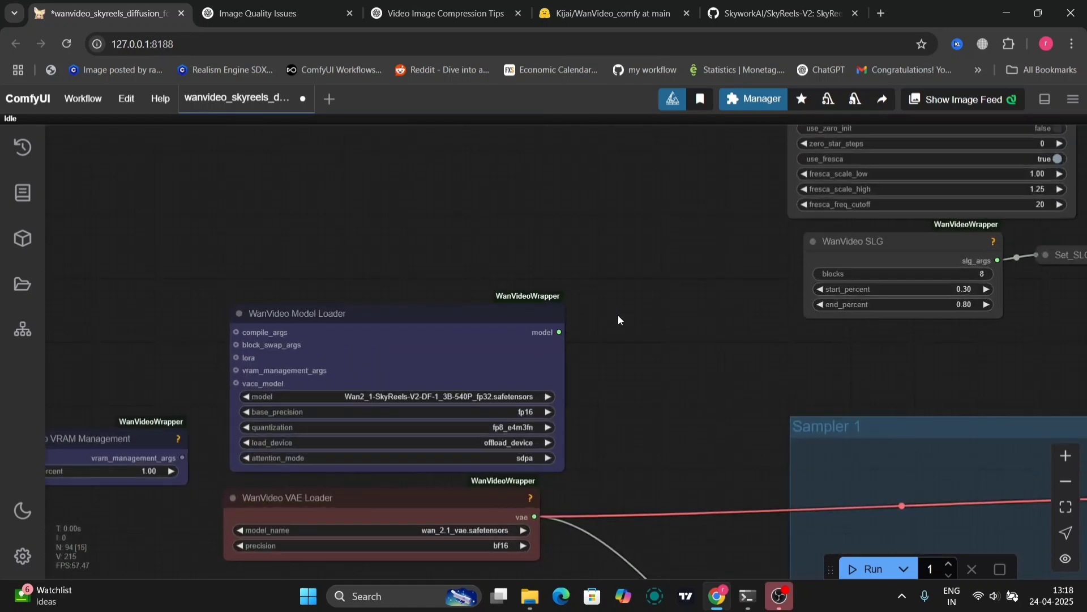
left_click(416, 401)
left_click_drag(648, 487, 774, 413)
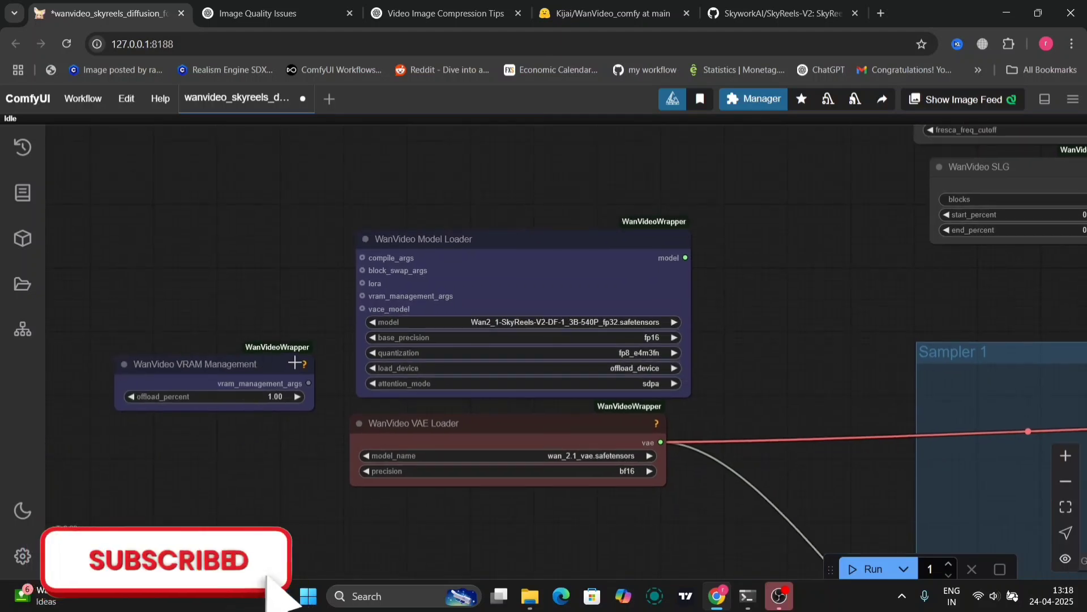
mouse_move(308, 383)
left_mouse_down()
mouse_move(363, 297)
mouse_move(321, 333)
left_mouse_up()
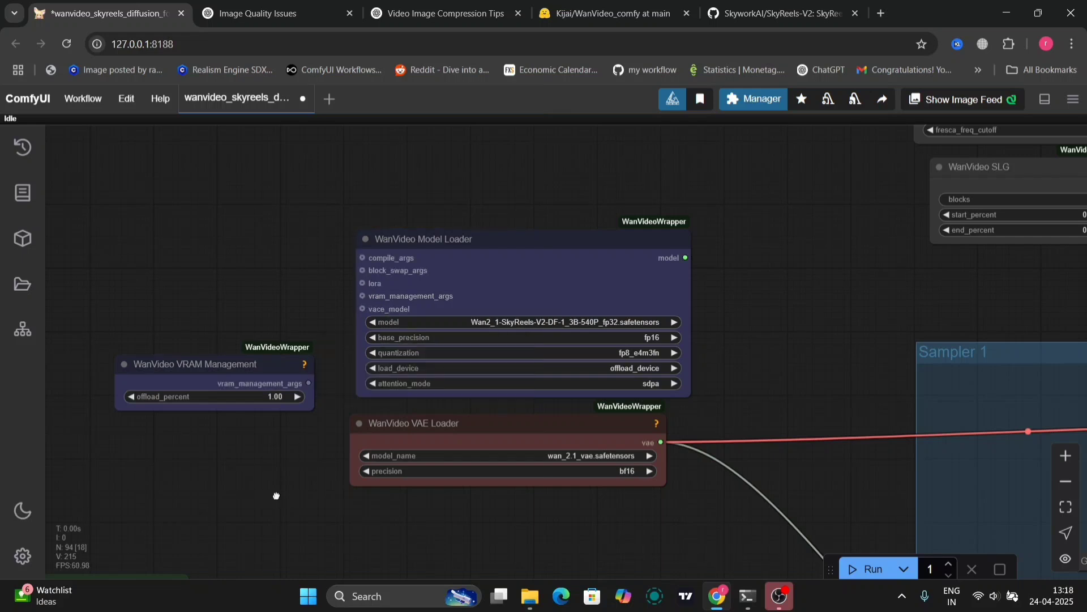
scroll(276, 494, "down", 3)
scroll(277, 496, "down", 3)
left_click_drag(275, 496, 592, 260)
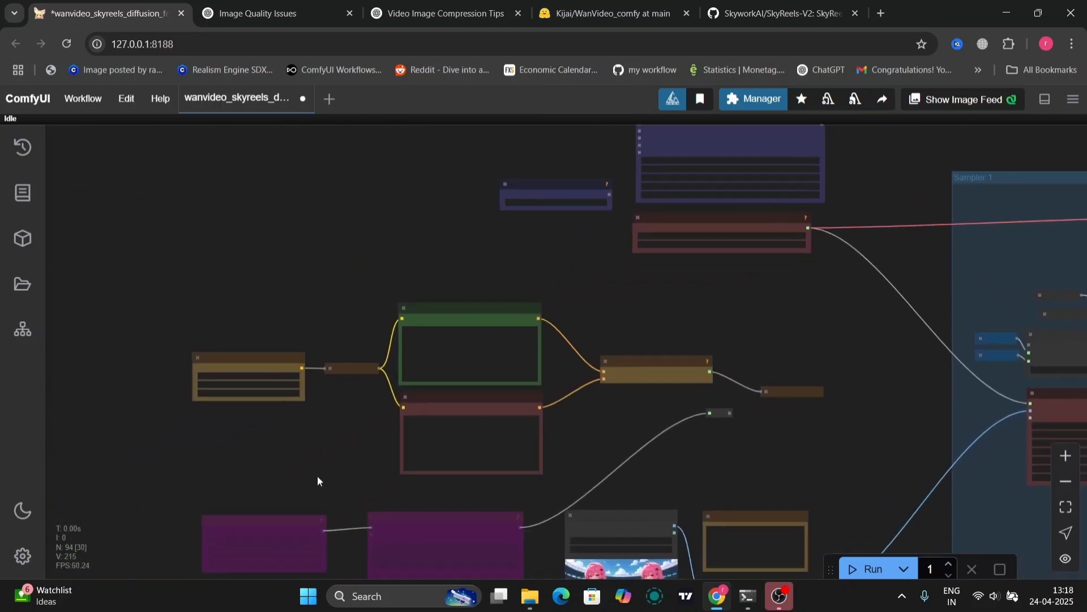
left_click_drag(318, 478, 280, 392)
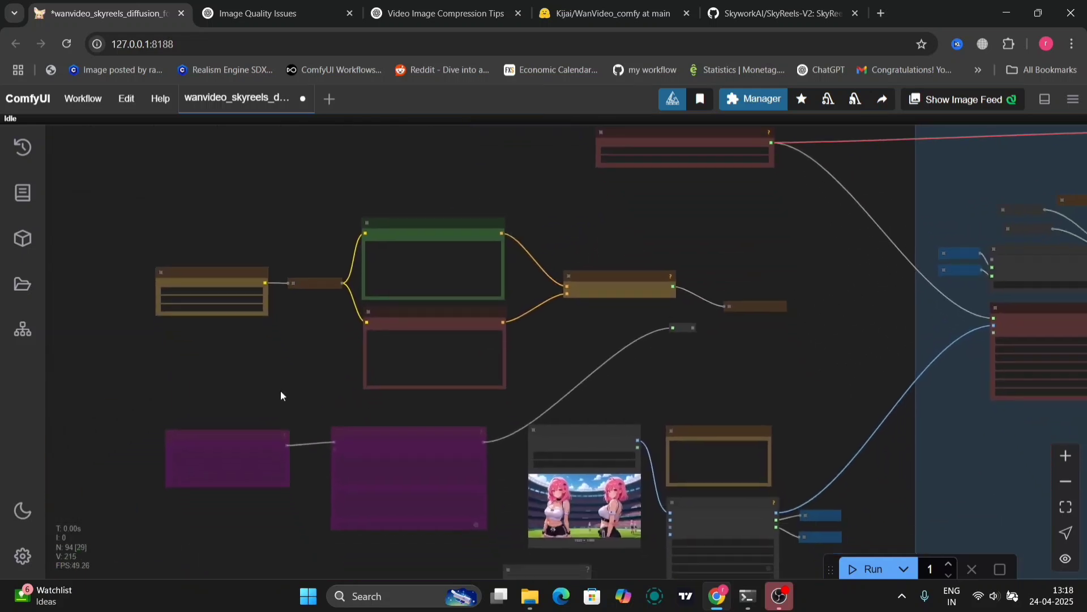
scroll(282, 395, "up", 1)
scroll(282, 395, "up", 3)
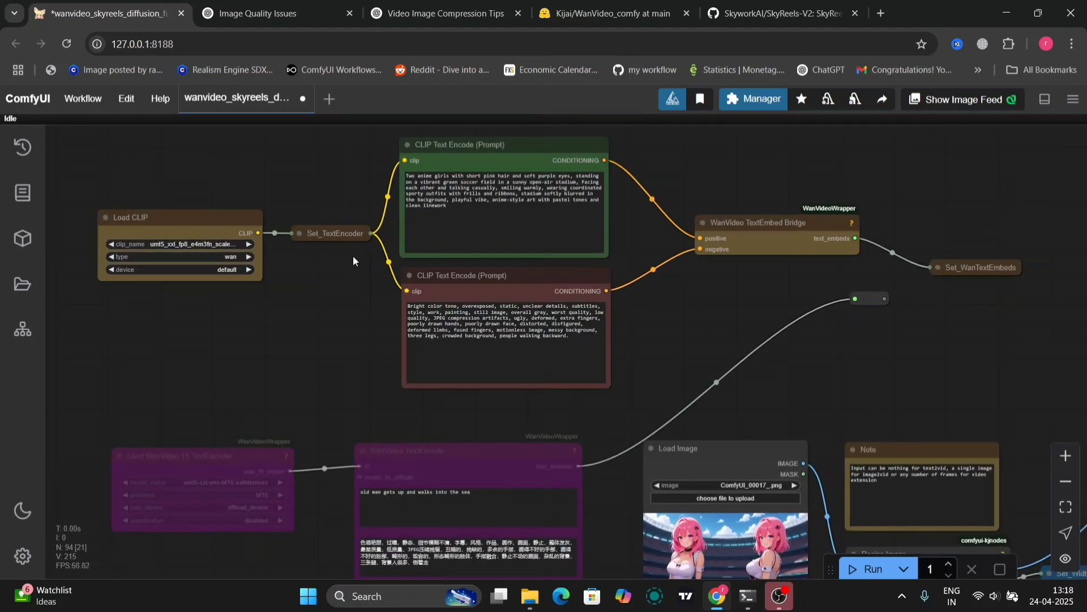
left_click_drag(353, 256, 338, 341)
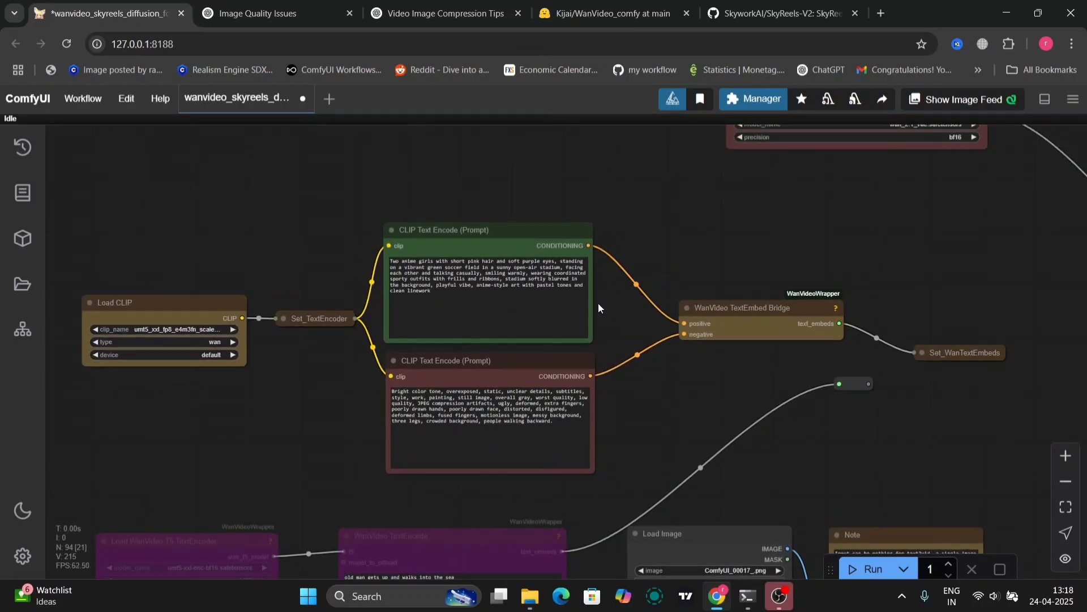
left_click_drag(615, 313, 616, 357)
left_click_drag(439, 338, 370, 295)
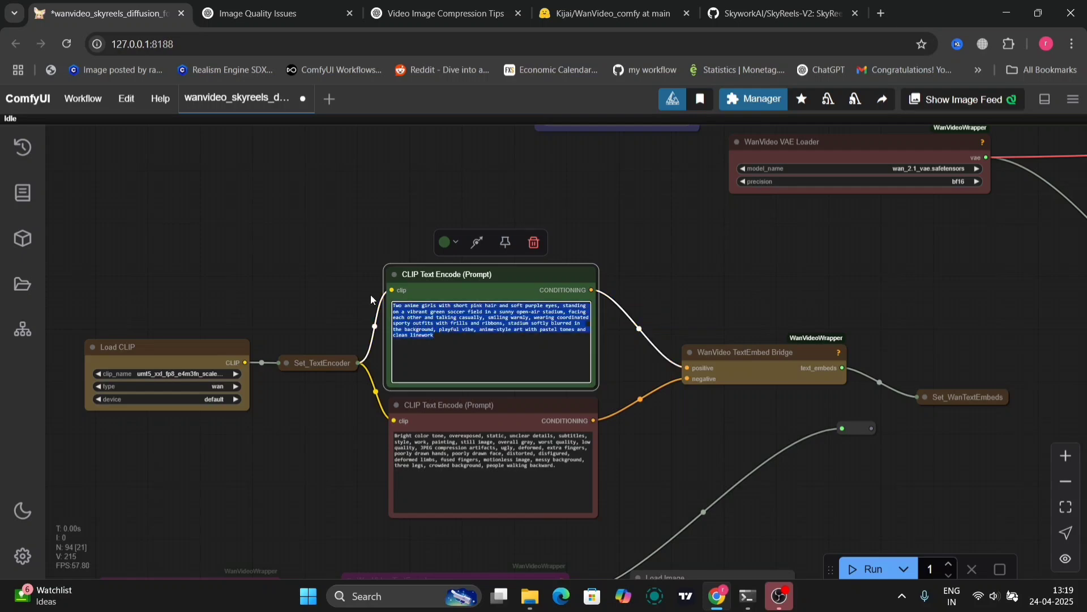
left_click(664, 427)
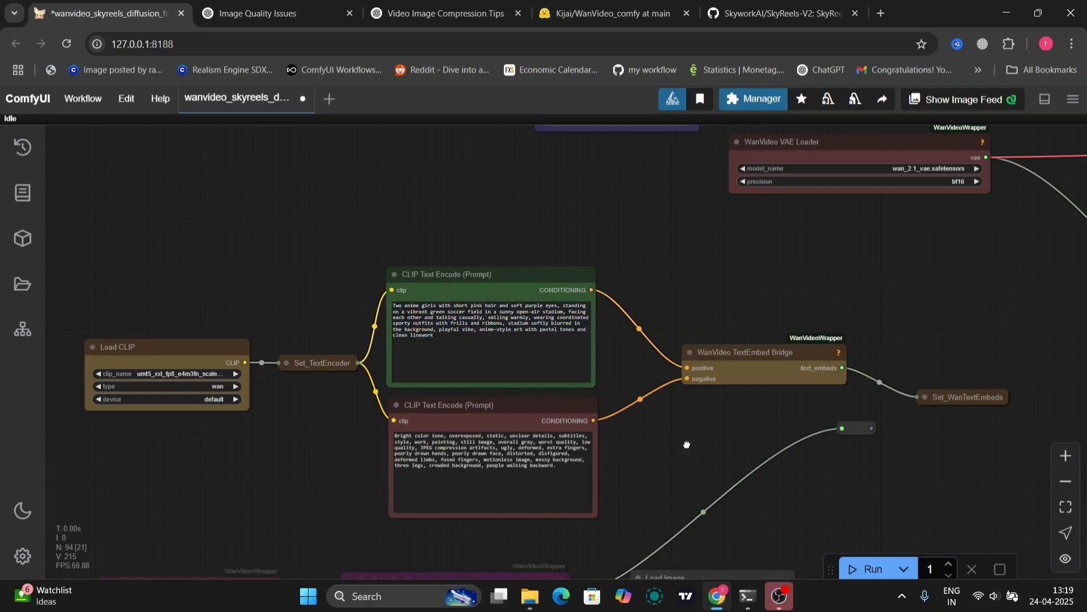
Step: Delete the Note node beside the Load Video and Resize Image nodes
left_click_drag(558, 374, 396, 234)
left_click_drag(512, 319, 440, 251)
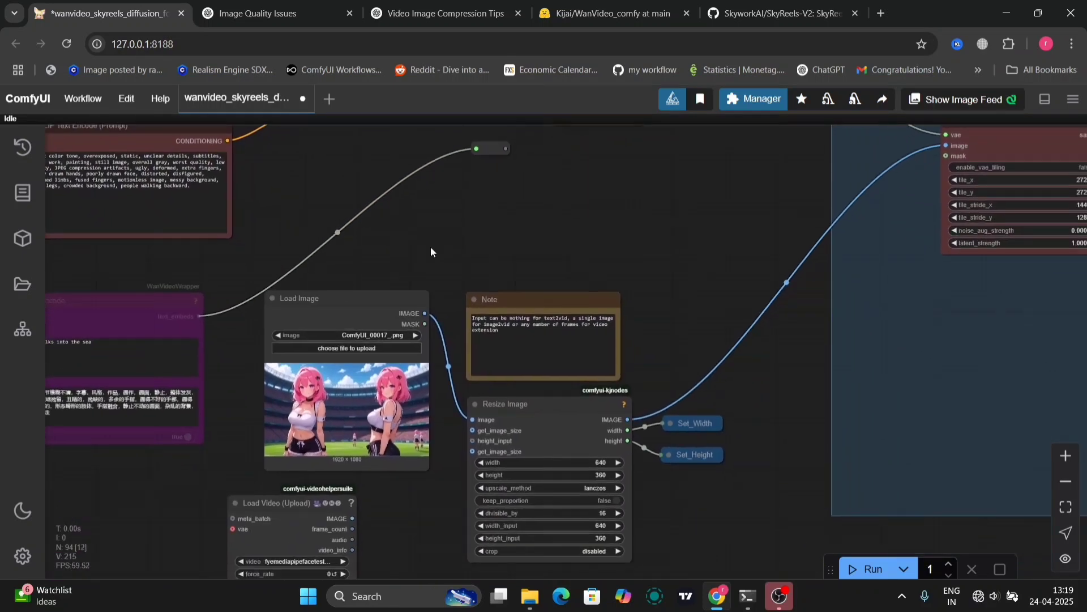
left_click(513, 301)
key("Delete")
Step: Nudge the Load Video node slightly up-left, then view the sampler area
scroll(495, 329, "down", 3)
scroll(472, 212, "down", 3)
left_click(310, 348)
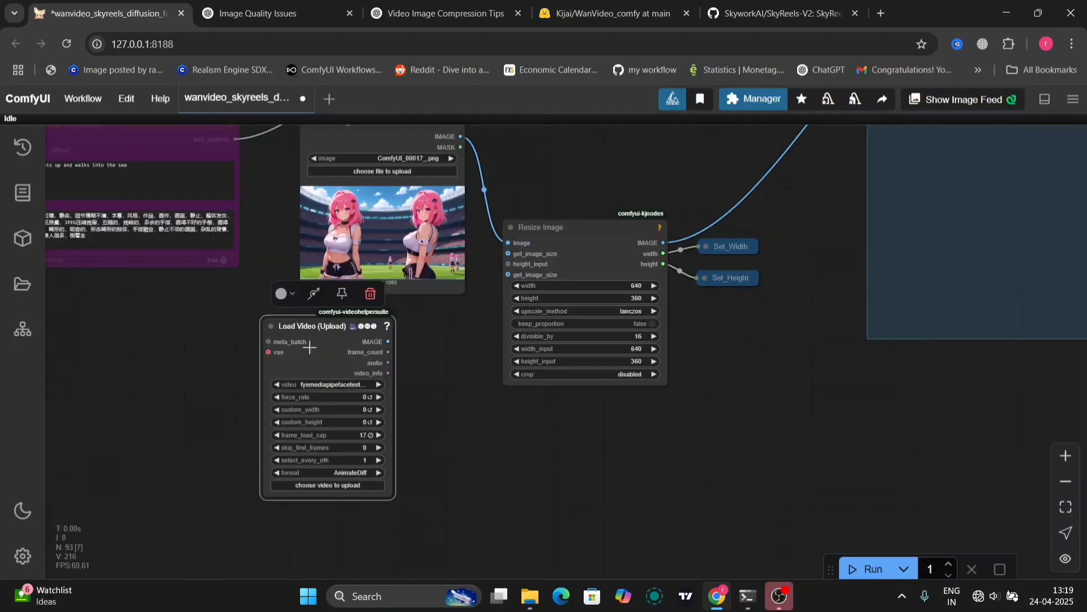
left_click_drag(295, 333, 290, 321)
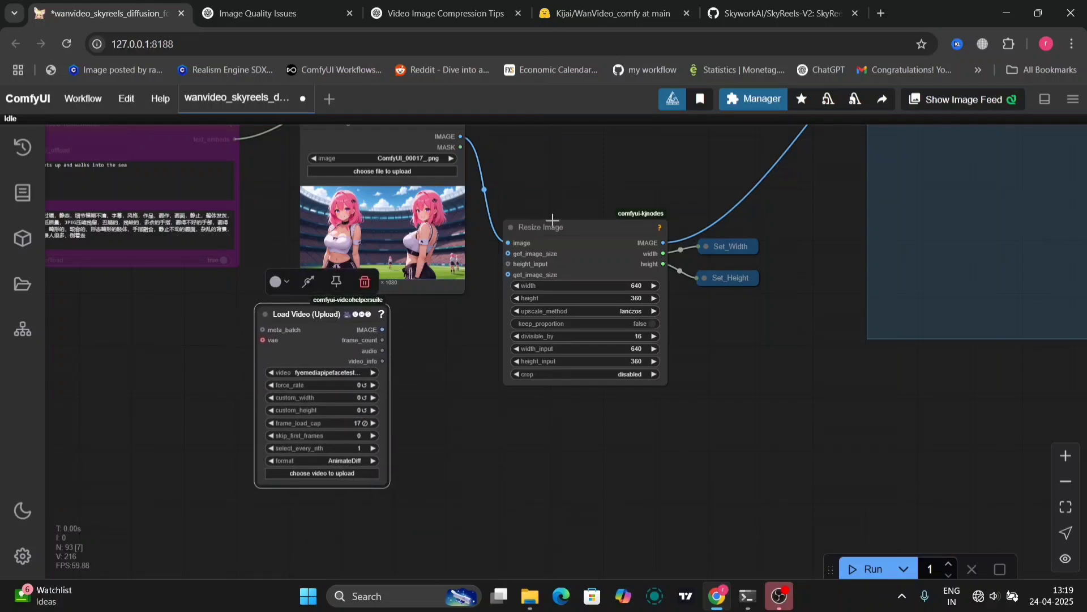
scroll(440, 315, "up", 3)
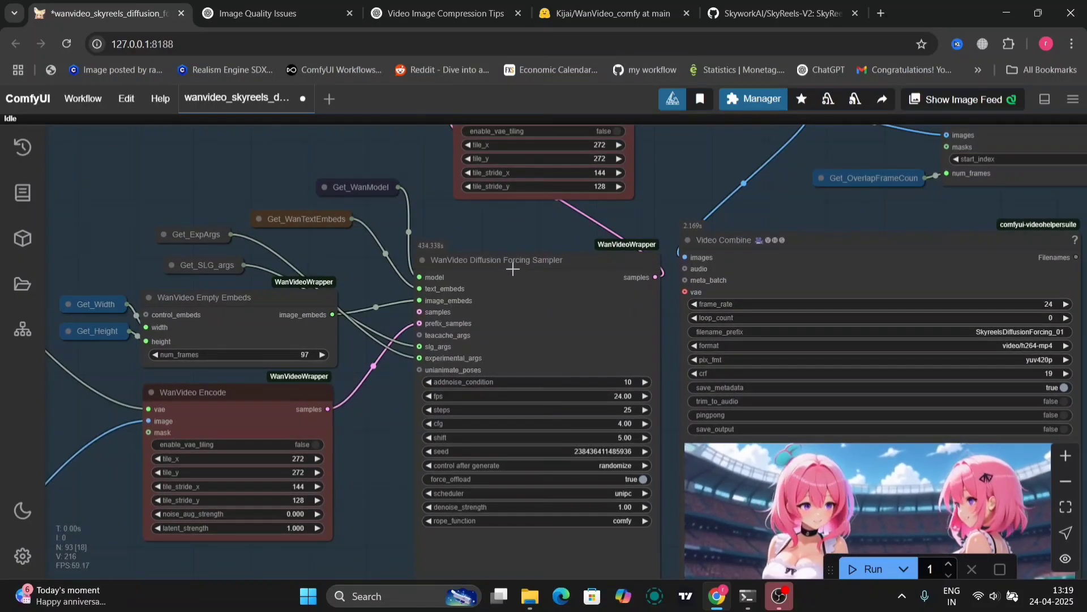
Step: Move the Diffusion Forcing Sampler node up-right, keeping num_frames at 97
mouse_move(487, 288)
left_mouse_down()
mouse_move(506, 271)
mouse_move(503, 286)
left_mouse_up()
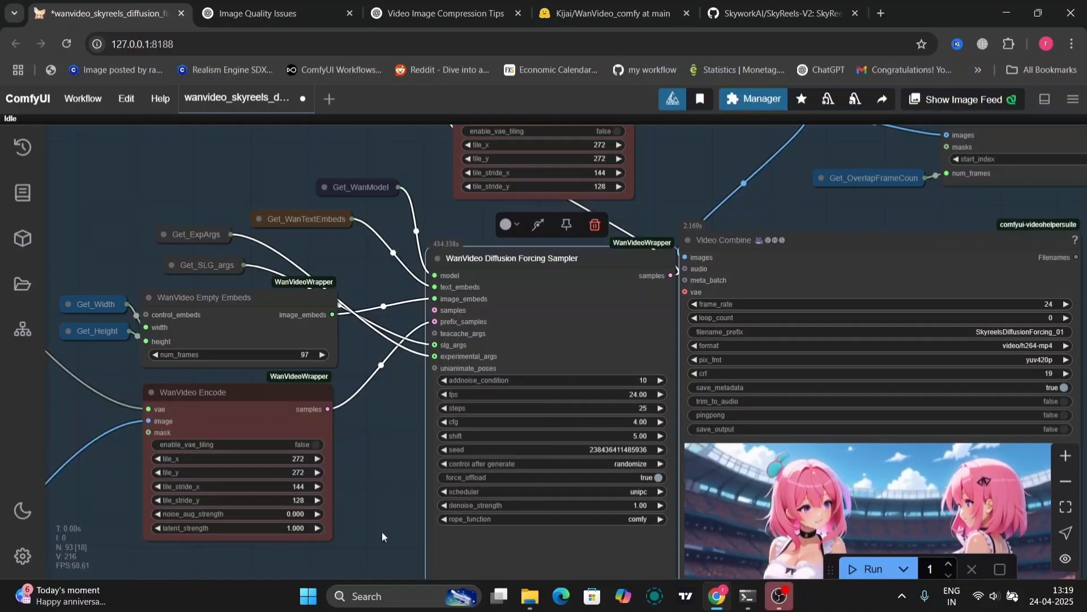
left_click_drag(355, 441, 437, 482)
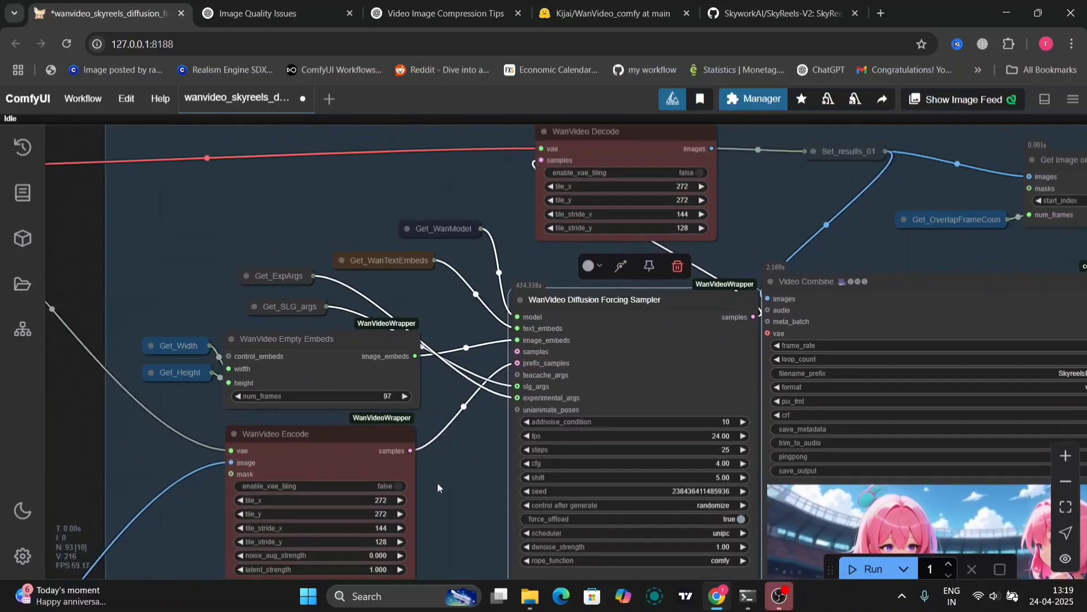
left_click(387, 396)
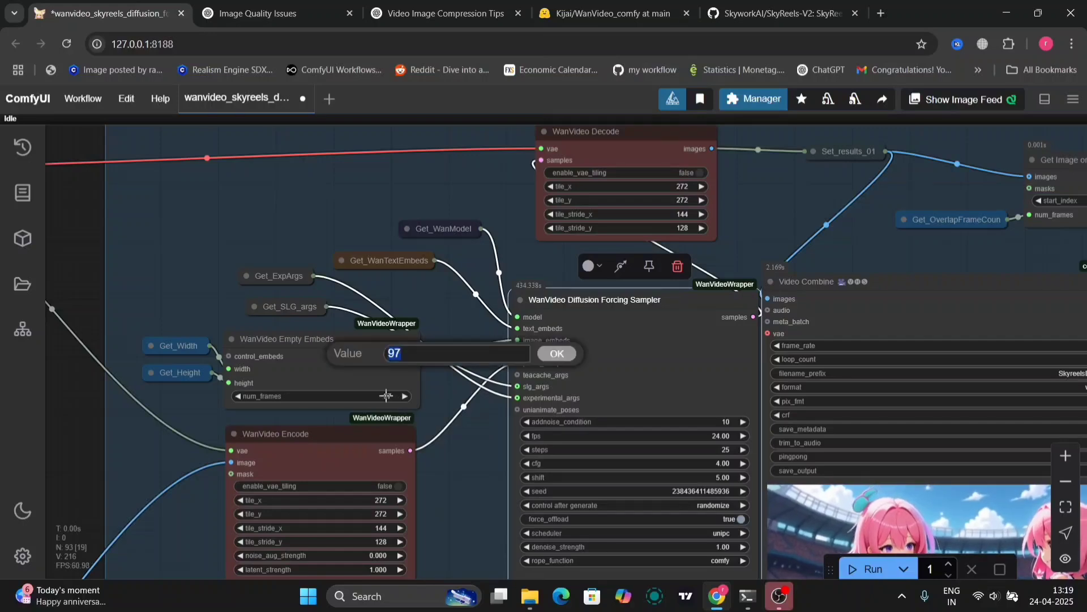
left_click(433, 431)
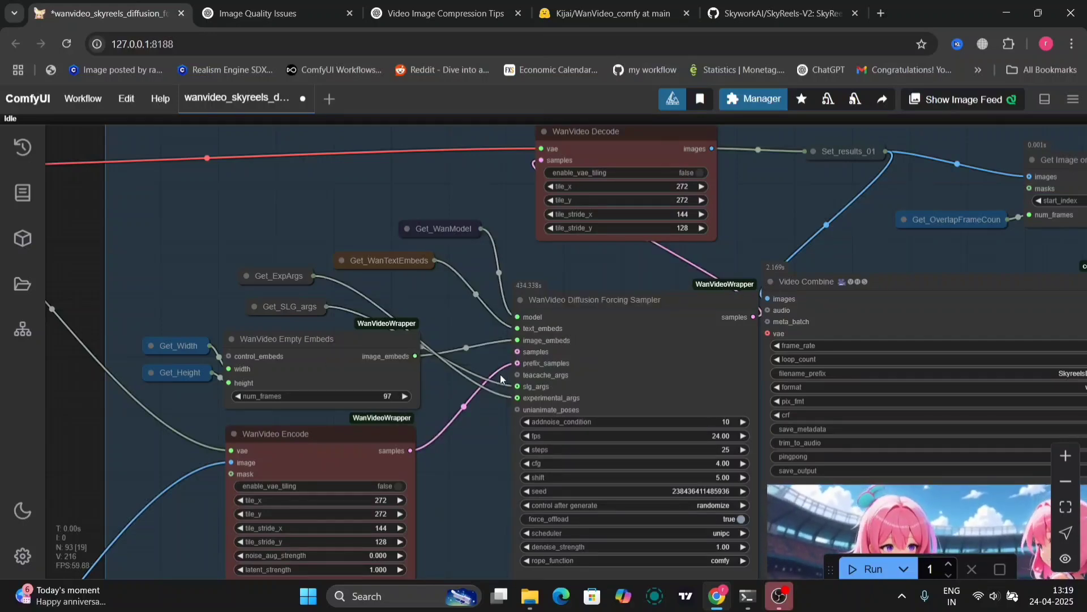
Step: Leave teacache_args unconnected and pan to the neighbouring sampler group
left_click_drag(517, 375, 503, 369)
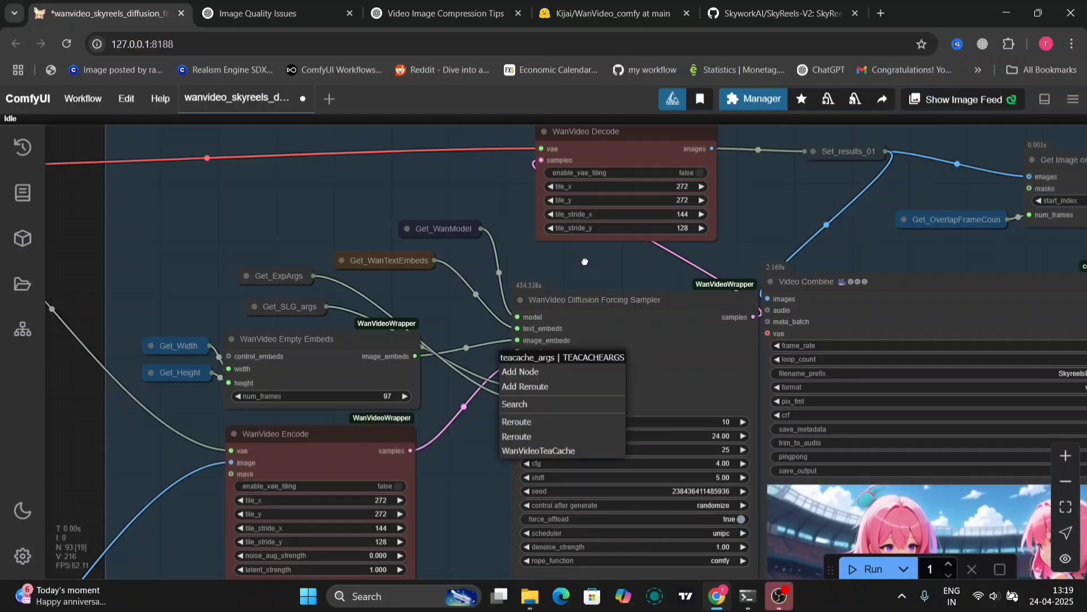
left_click(587, 267)
left_click_drag(586, 260, 432, 257)
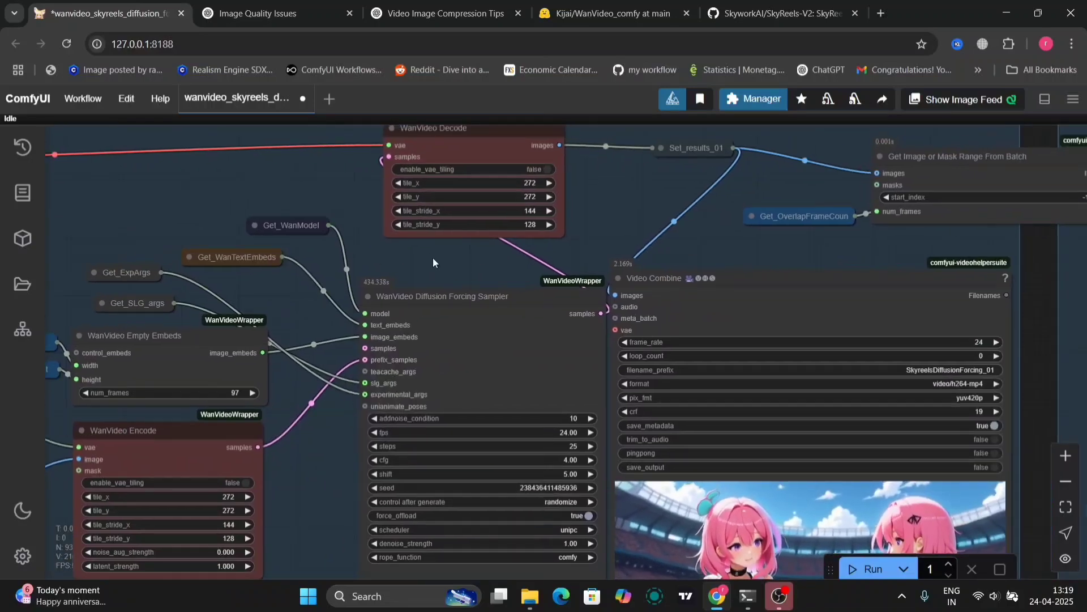
scroll(783, 200, "down", 5)
scroll(783, 201, "up", 3)
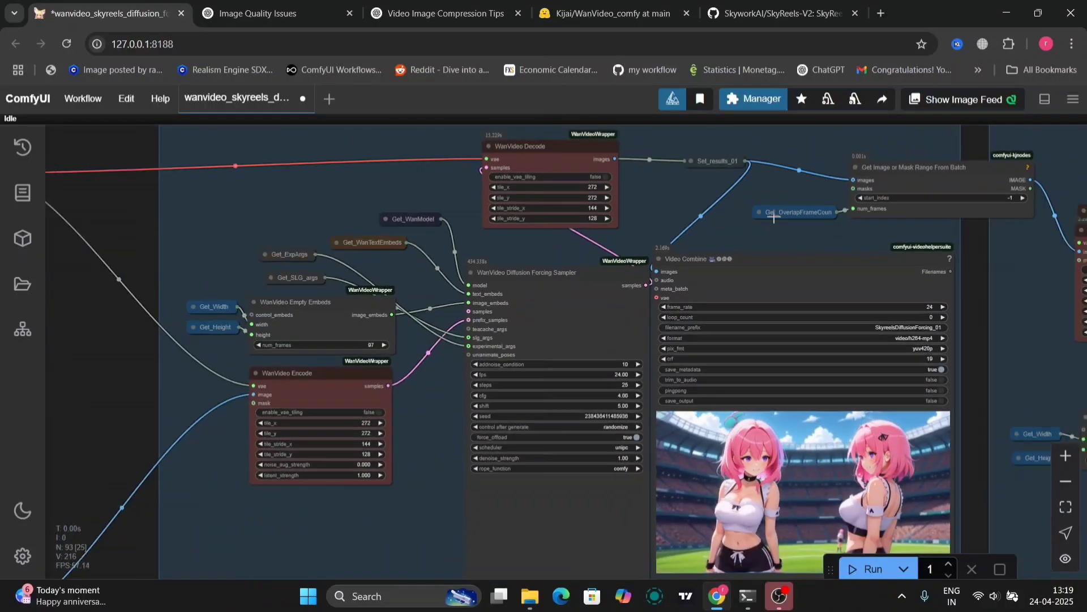
left_click_drag(765, 231, 625, 159)
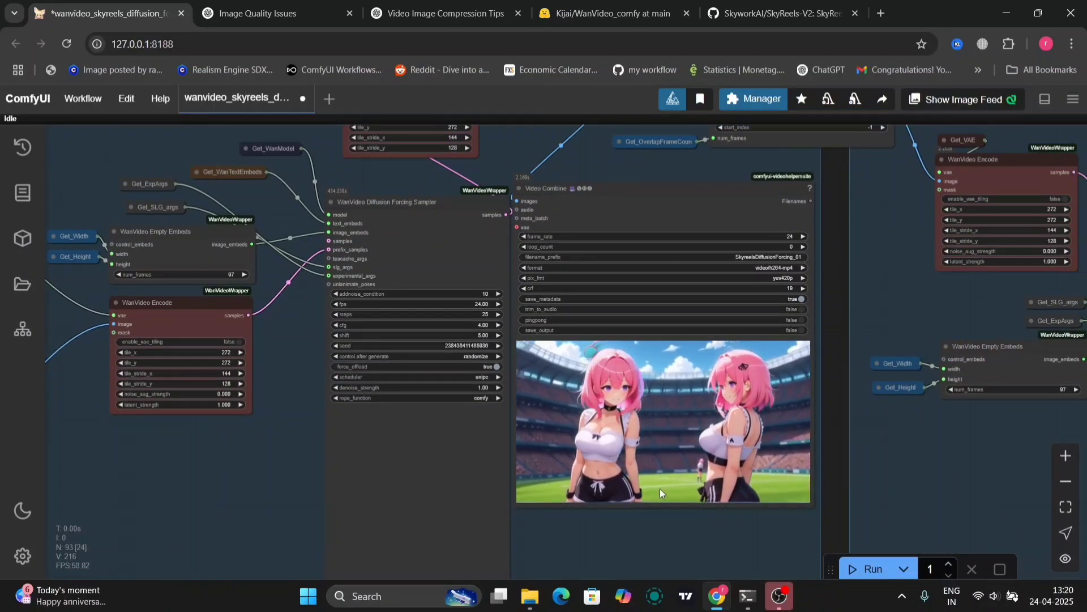
Step: Pan past the Sampler 2 and Sampler 3 groups up to the CLIP Text Encode nodes
scroll(828, 436, "down", 5)
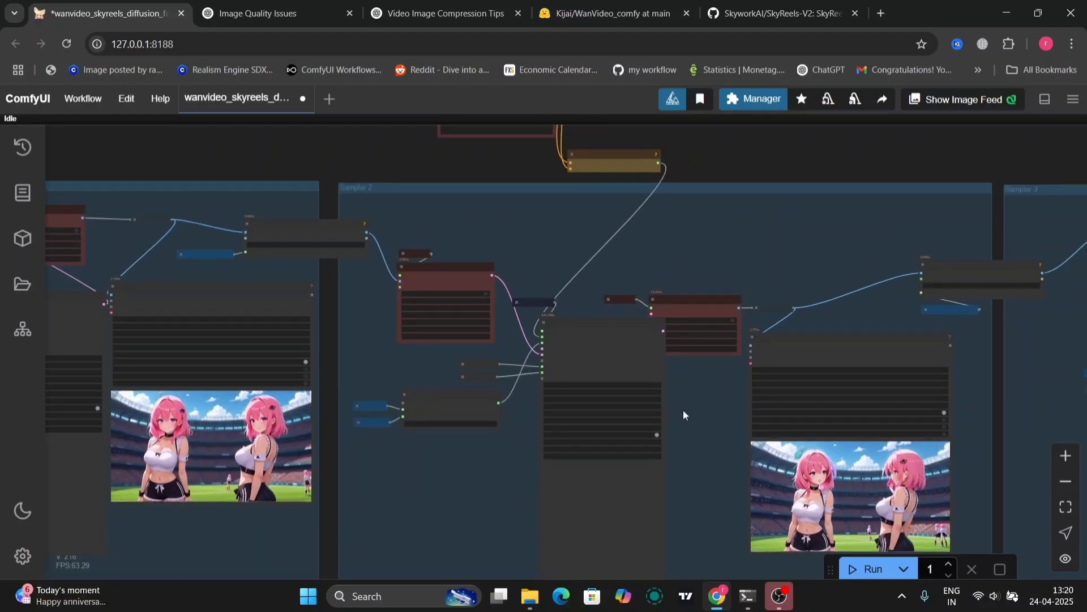
left_click_drag(683, 410, 270, 347)
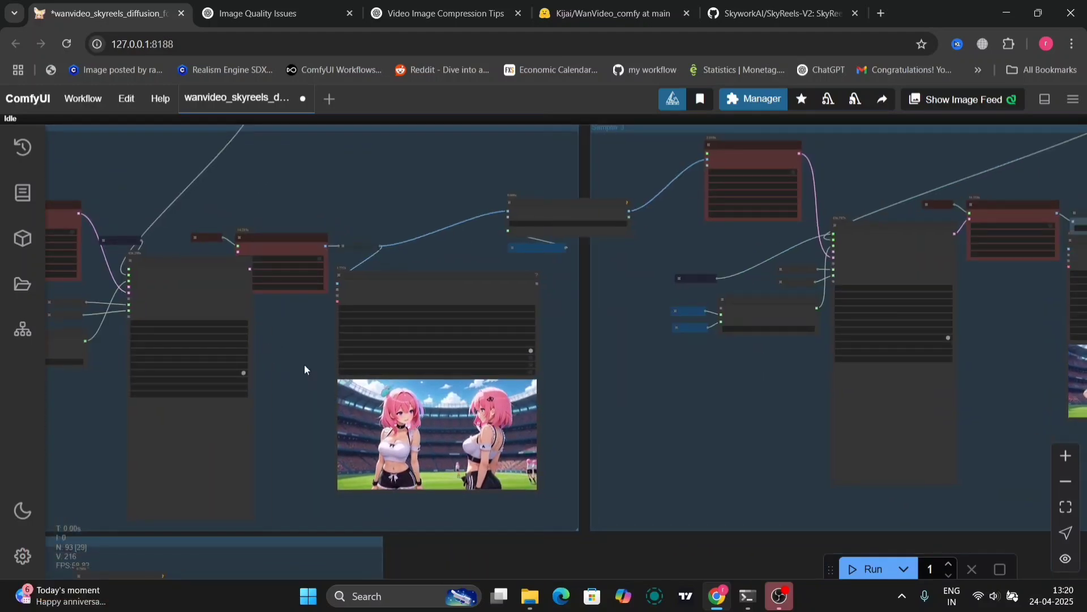
scroll(305, 369, "up", 7)
scroll(305, 365, "down", 9)
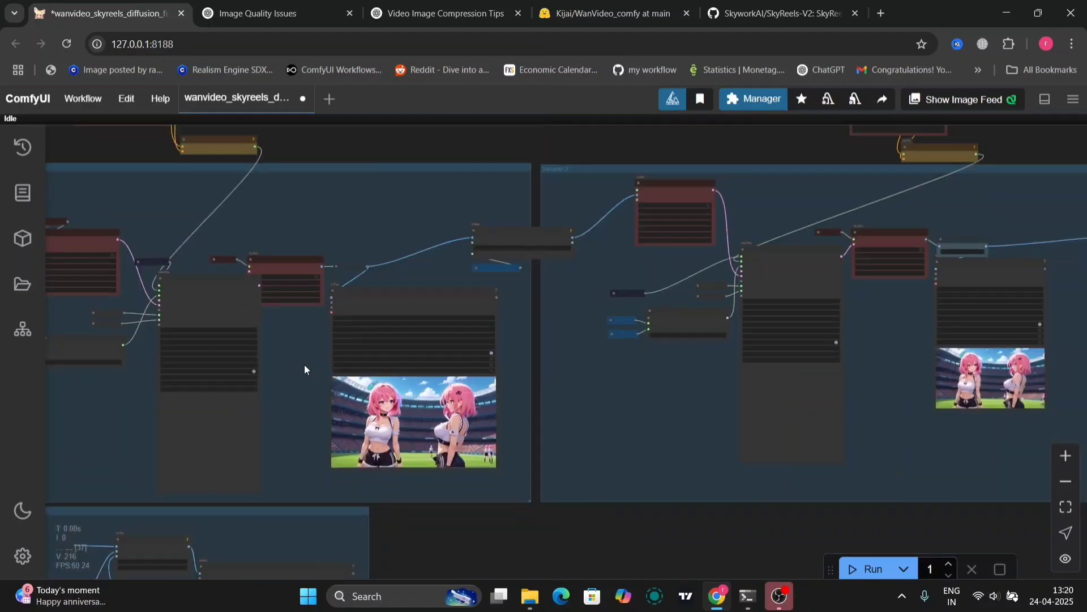
left_click_drag(376, 142, 456, 471)
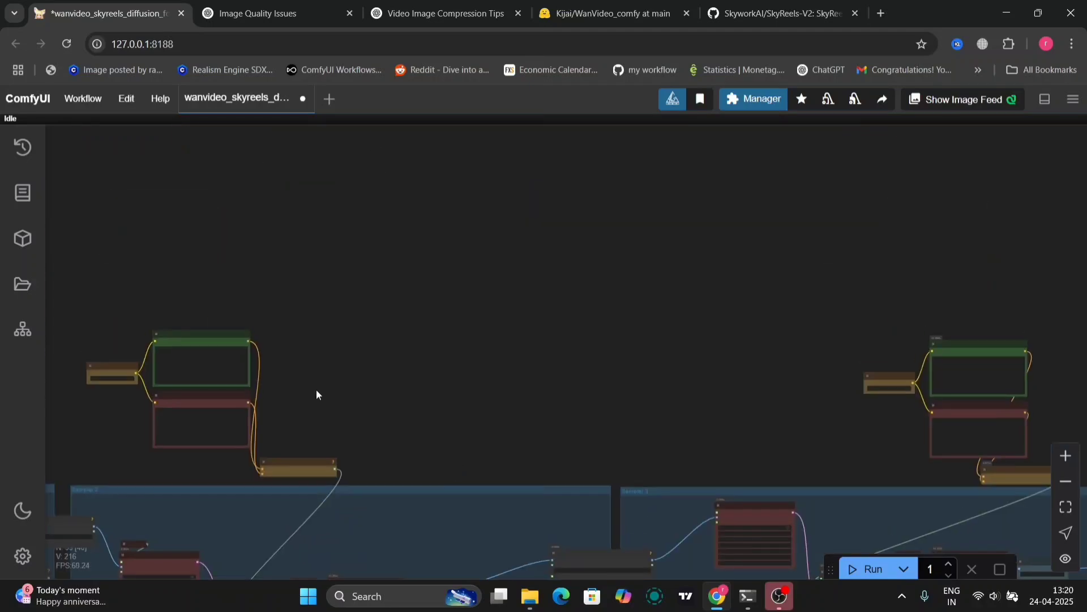
left_click_drag(317, 392, 613, 378)
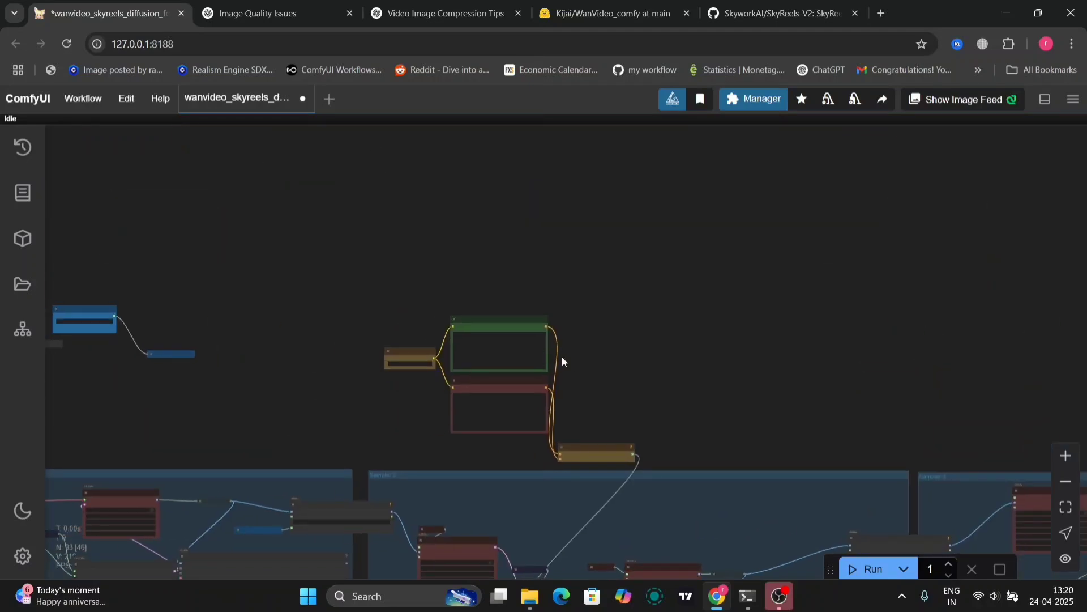
scroll(561, 355, "up", 12)
left_click_drag(572, 364, 598, 379)
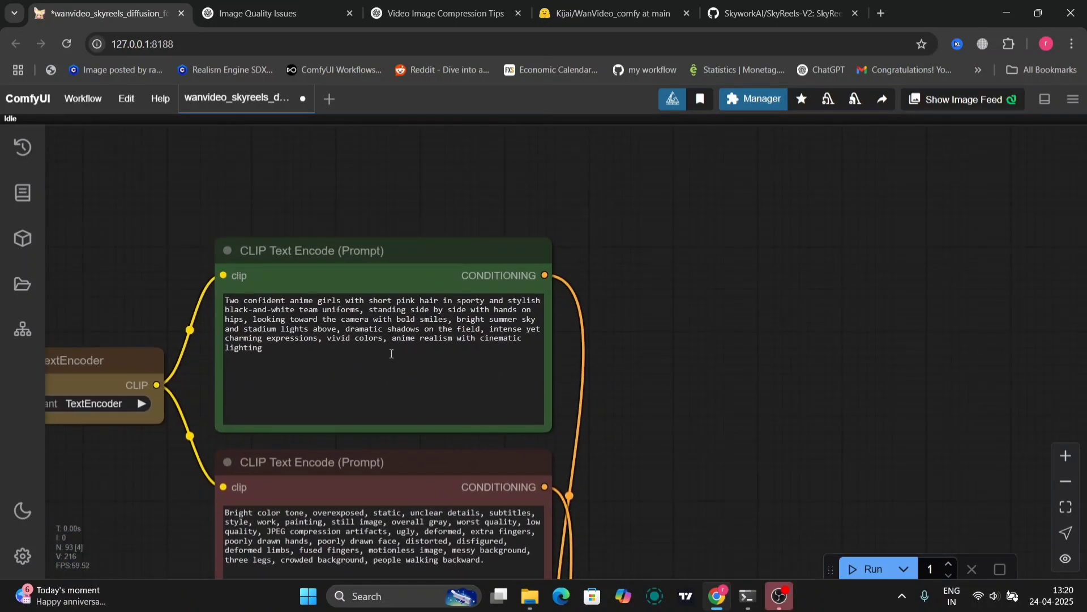
left_click_drag(391, 354, 371, 309)
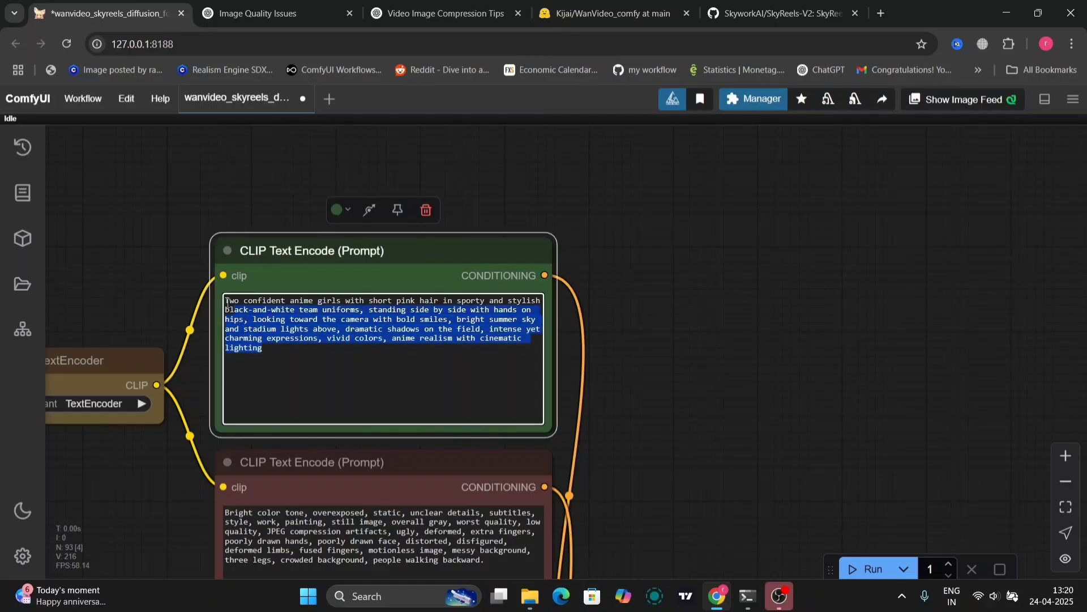
left_click_drag(513, 309, 226, 302)
left_click_drag(623, 431, 468, 188)
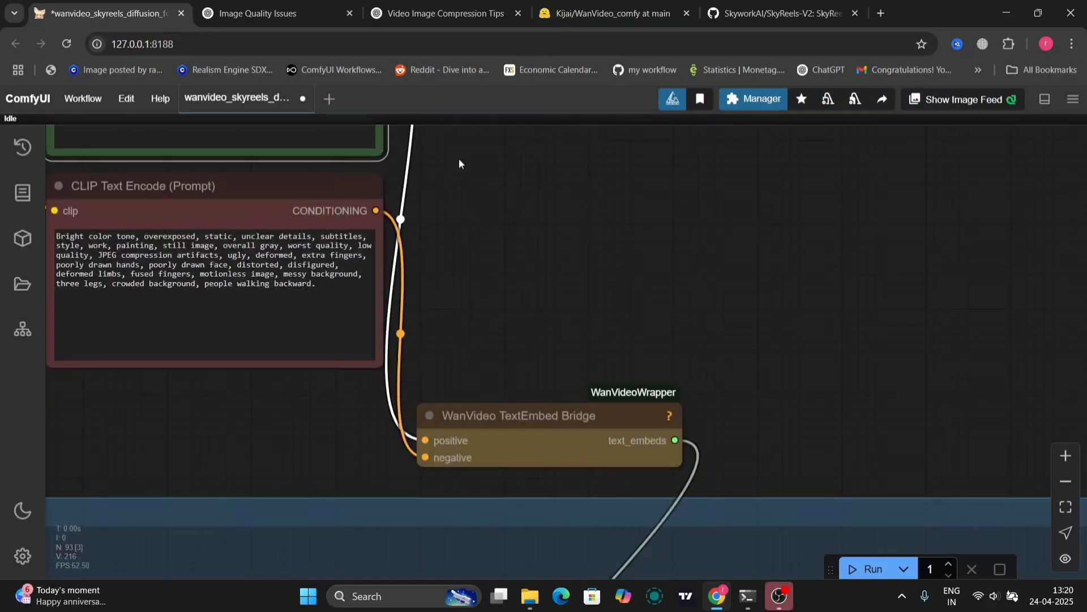
left_click_drag(757, 479, 567, 141)
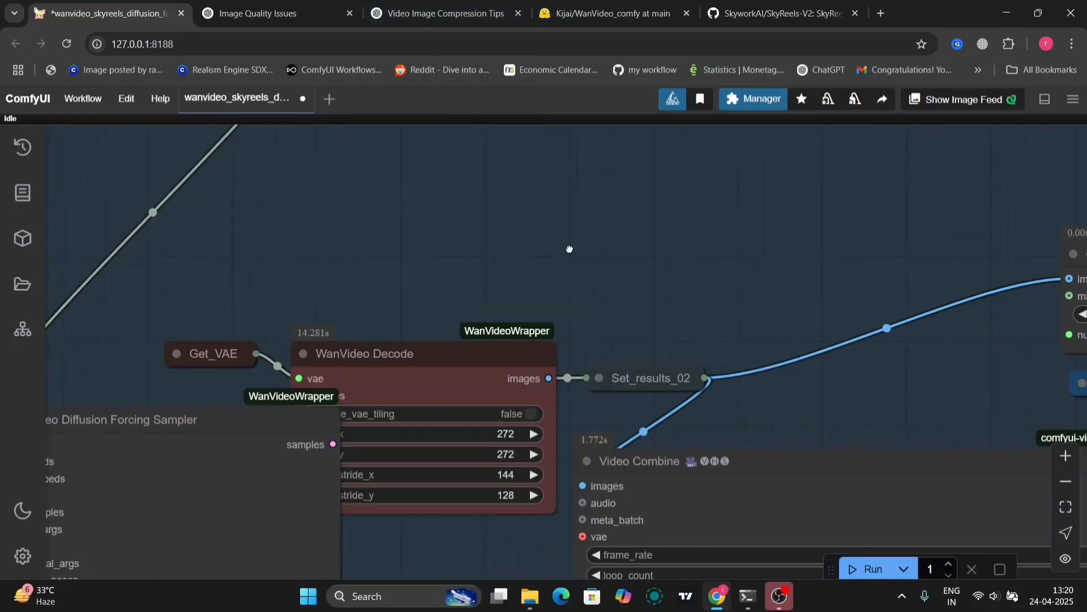
left_click_drag(535, 471, 225, 204)
mouse_move(107, 449)
left_mouse_down()
mouse_move(174, 52)
mouse_move(236, 247)
left_mouse_up()
scroll(236, 248, "down", 5)
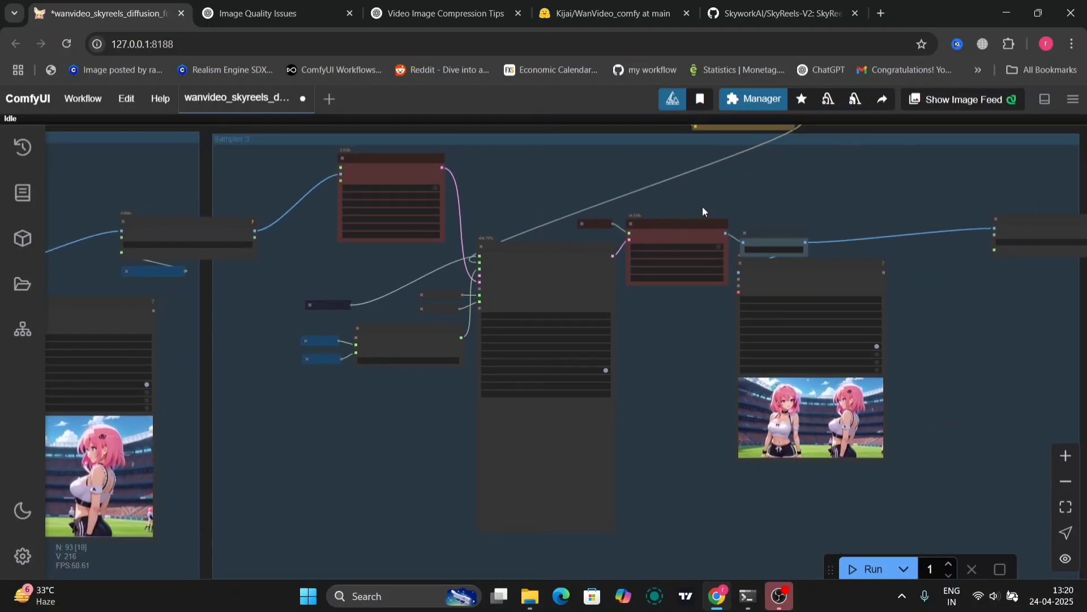
left_click_drag(704, 211, 535, 493)
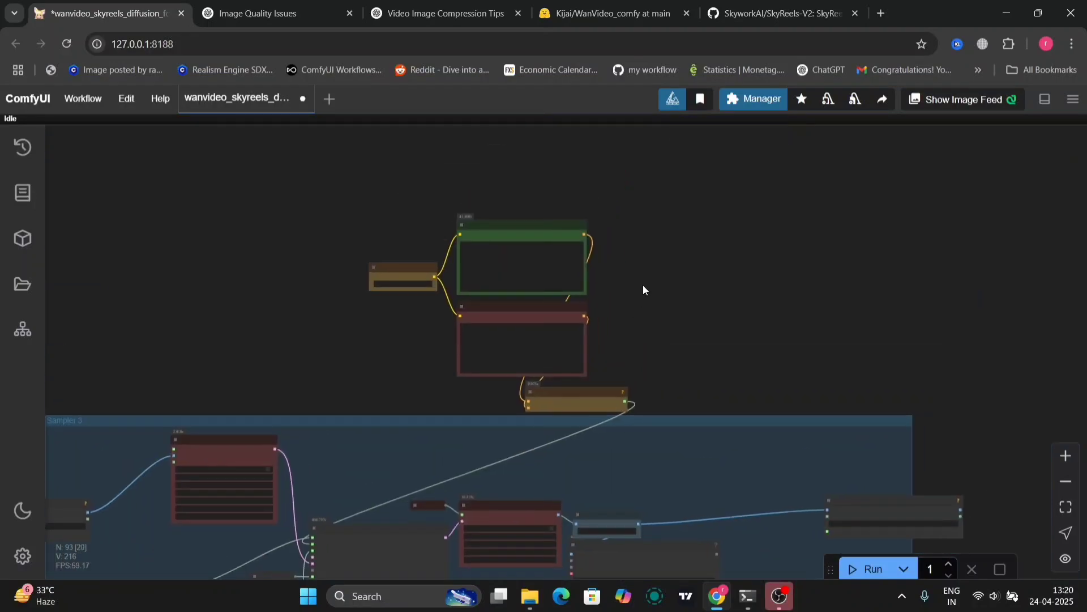
scroll(643, 284, "up", 5)
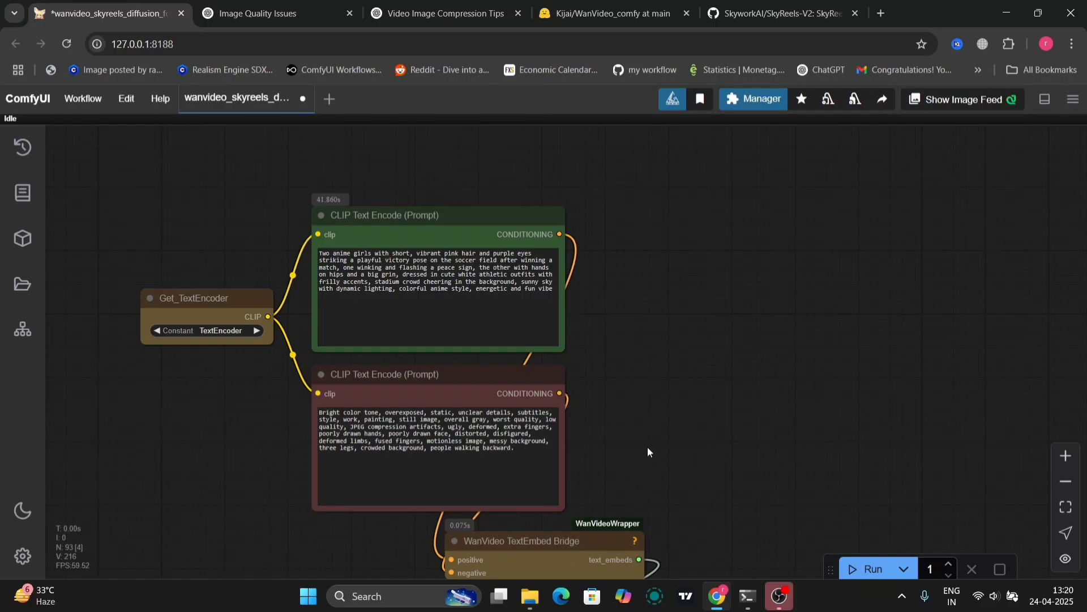
key("1")
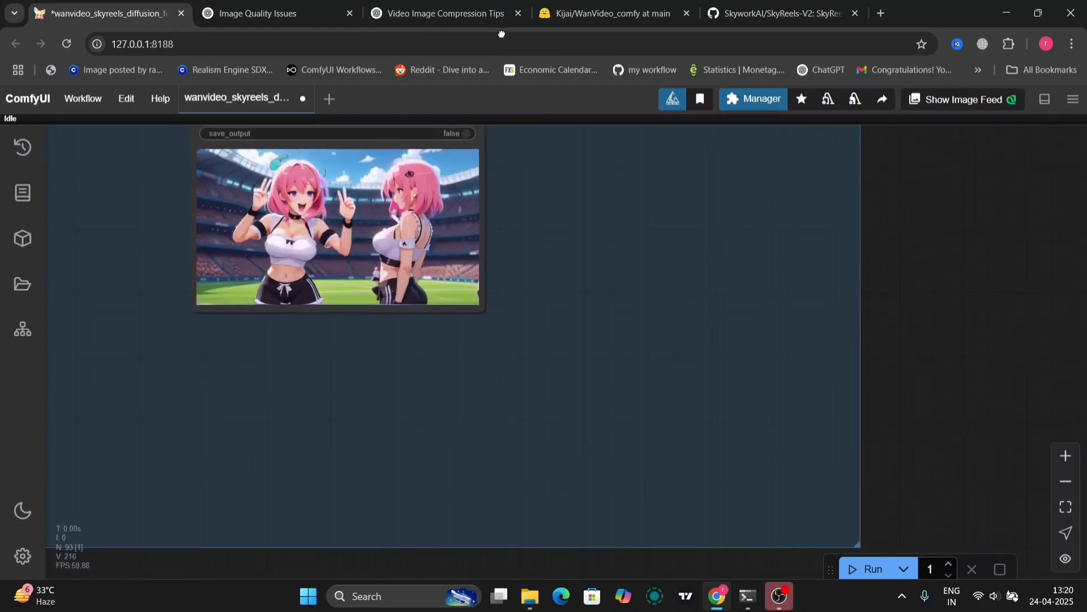
scroll(671, 389, "up", 1)
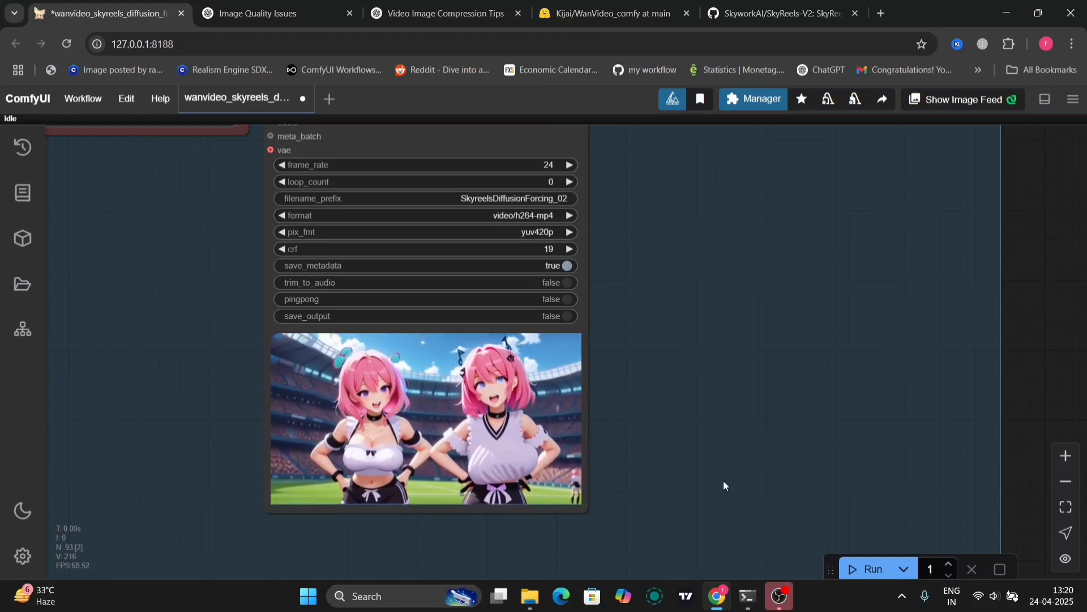
scroll(722, 480, "down", 5)
left_click_drag(888, 500, 831, 497)
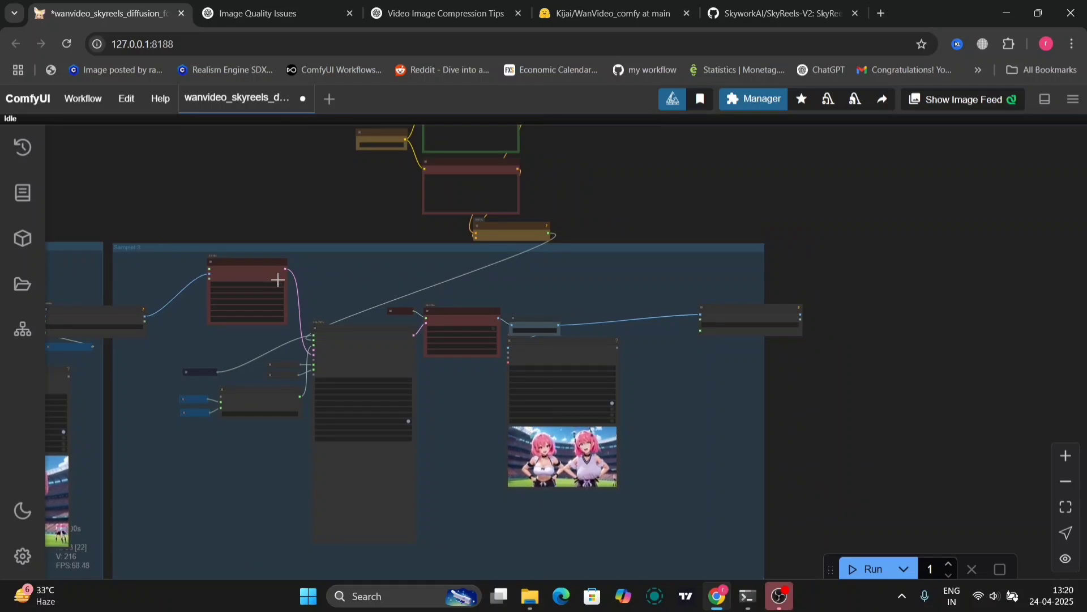
scroll(277, 280, "down", 2)
scroll(277, 280, "down", 3)
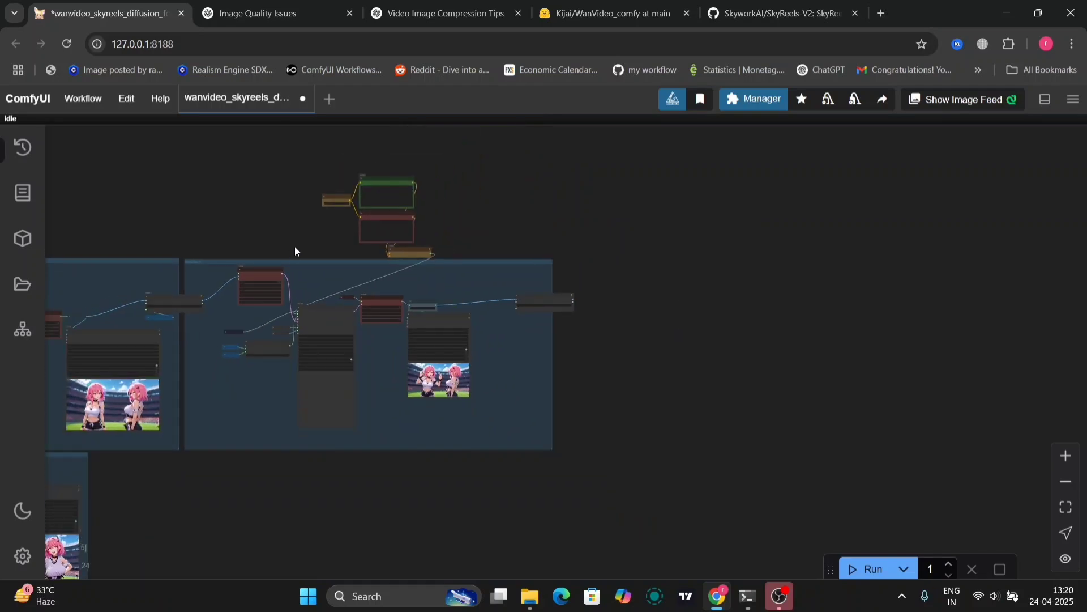
scroll(295, 250, "up", 2)
scroll(295, 251, "down", 1)
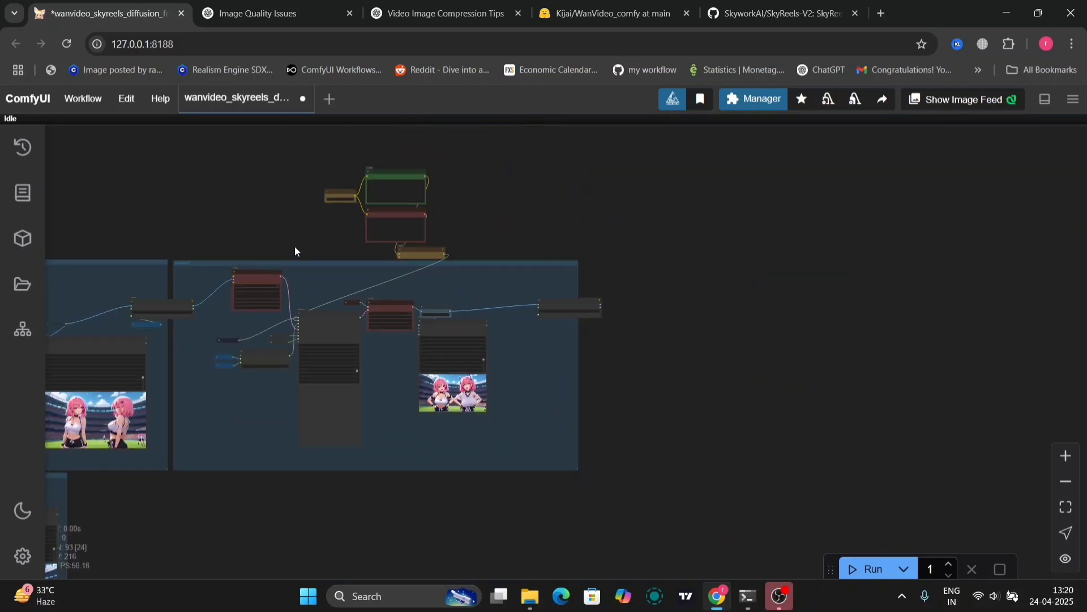
Step: Copy the prompt nodes and final sampler section onto empty canvas to the right
left_click_drag(261, 155, 502, 463)
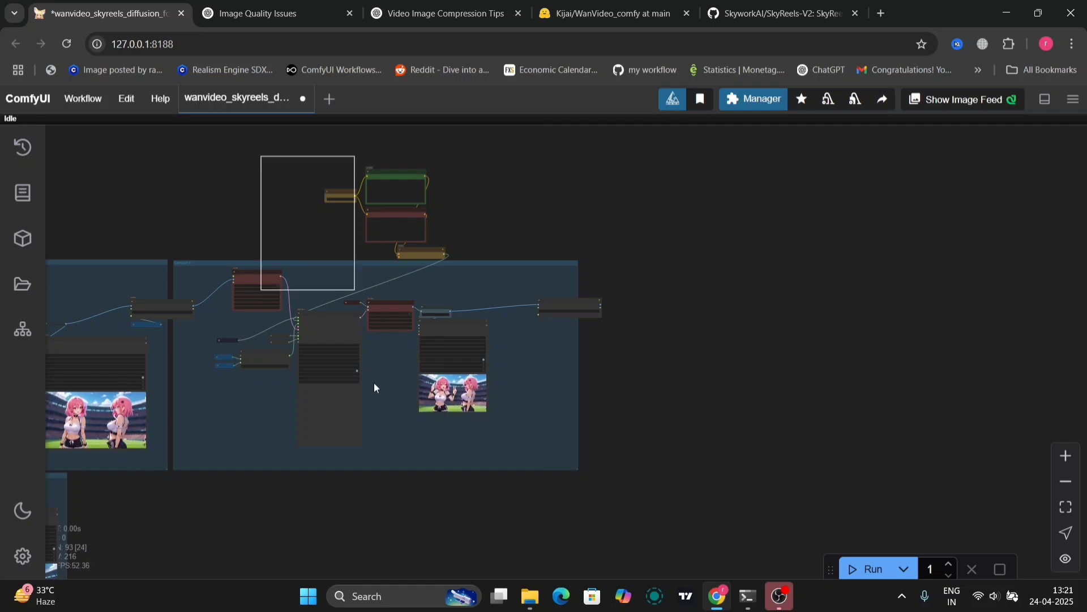
left_click(468, 493)
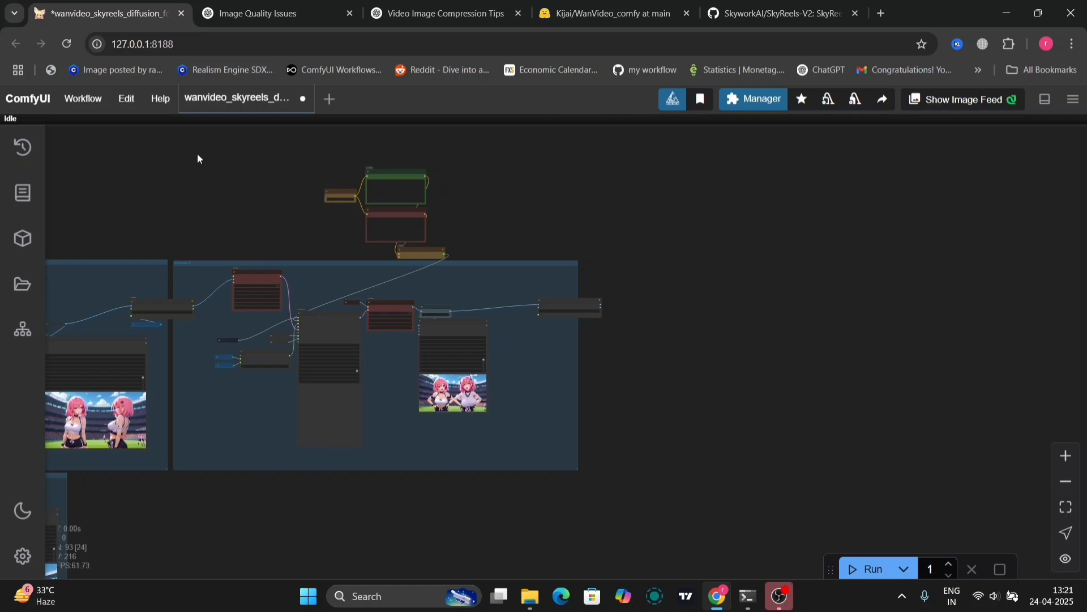
left_click_drag(197, 153, 536, 515)
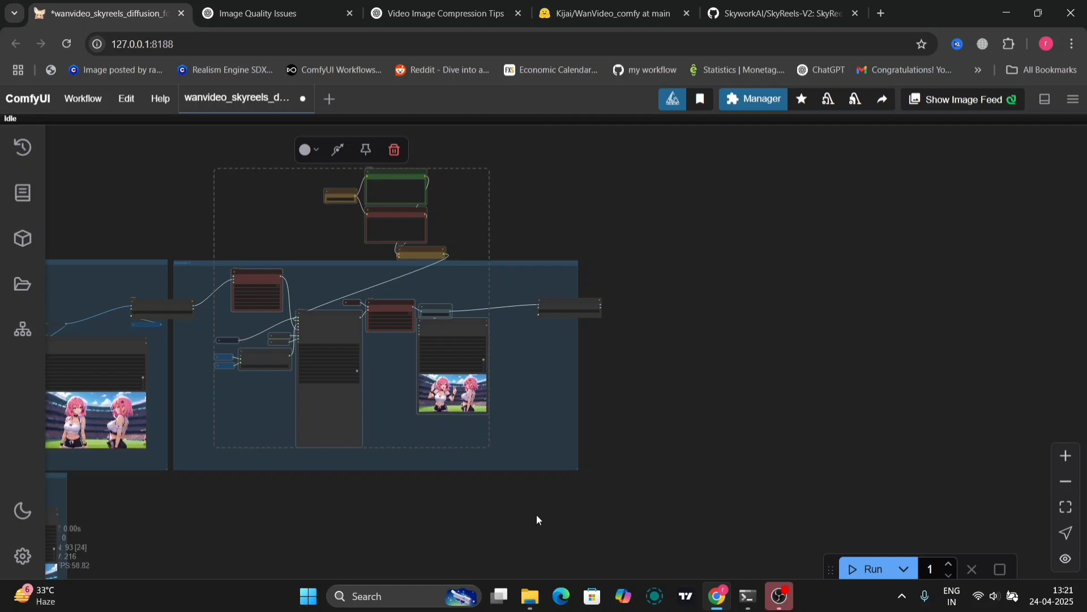
left_click_drag(850, 322, 729, 376)
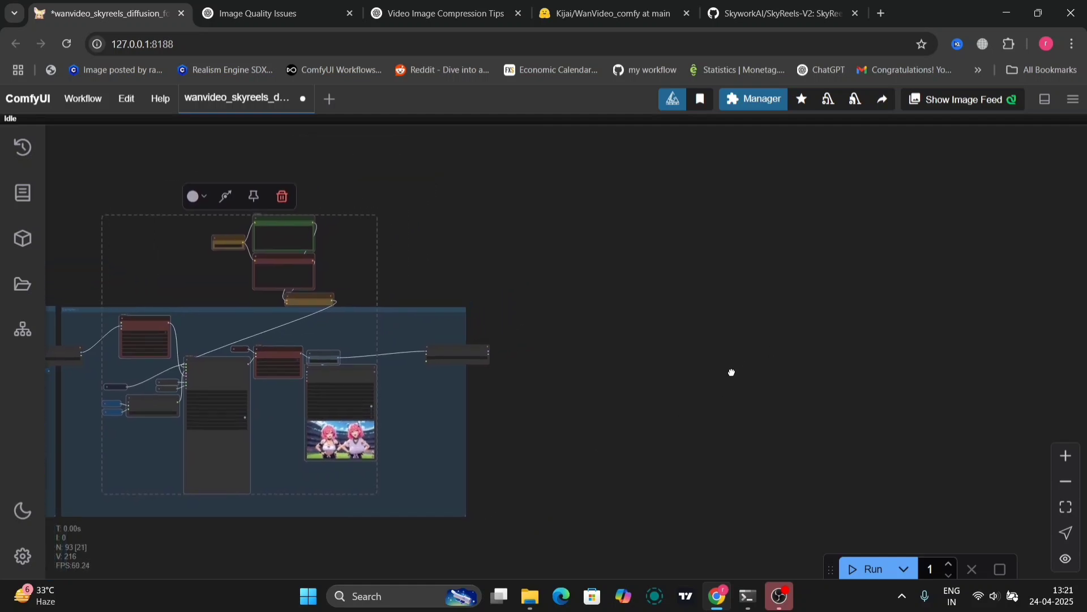
key("ctrl+v")
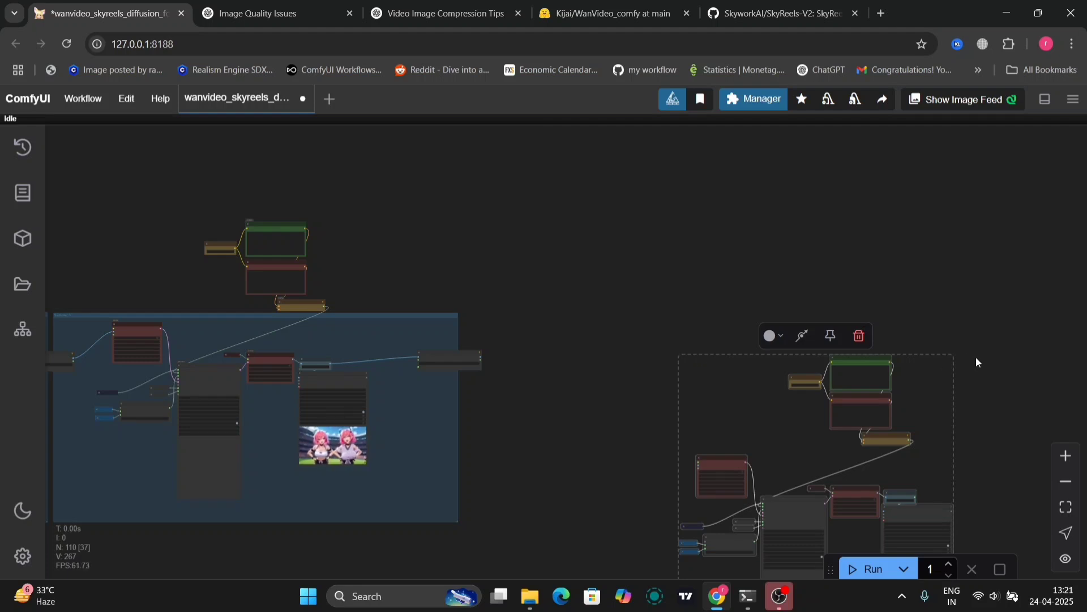
Step: Link the Get Image or Mask Range IMAGE output to the copied WanVideo Encode image input
left_click_drag(980, 420, 907, 280)
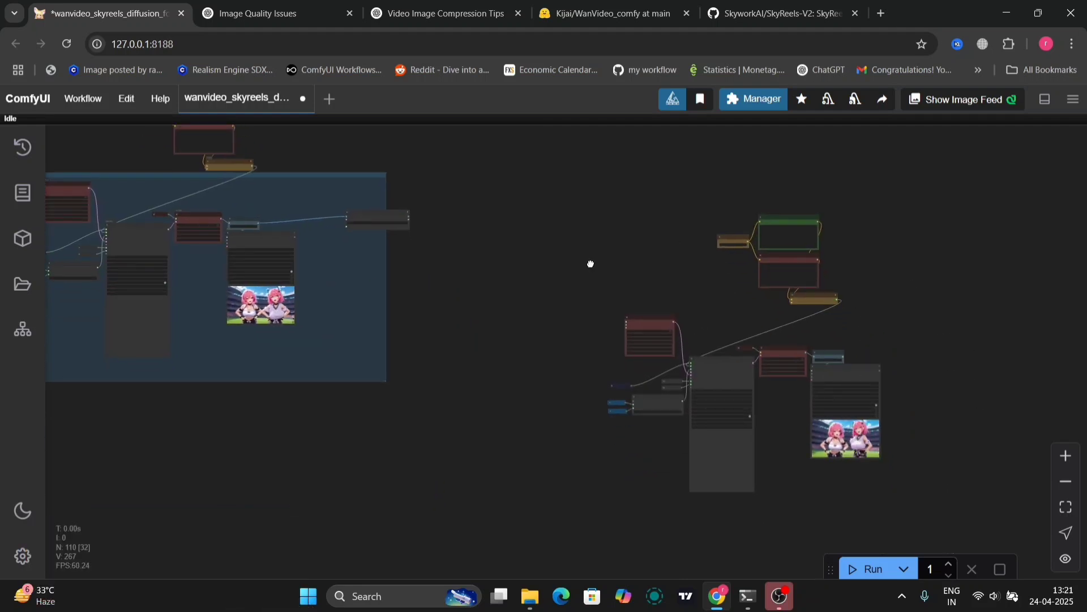
left_click_drag(590, 262, 814, 300)
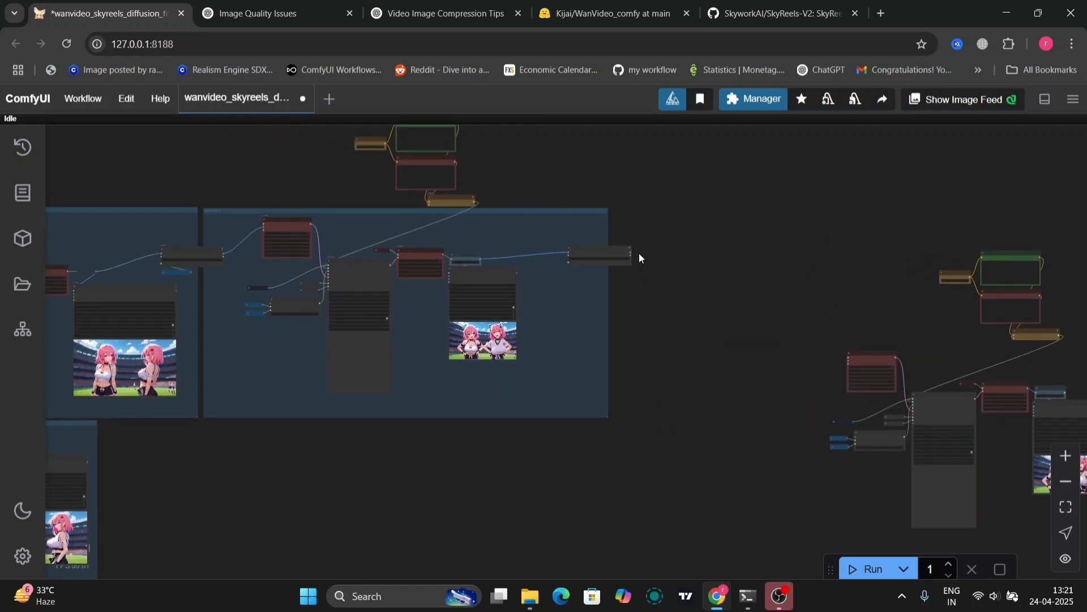
mouse_move(703, 261)
left_mouse_down()
mouse_move(585, 272)
mouse_move(596, 269)
left_mouse_up()
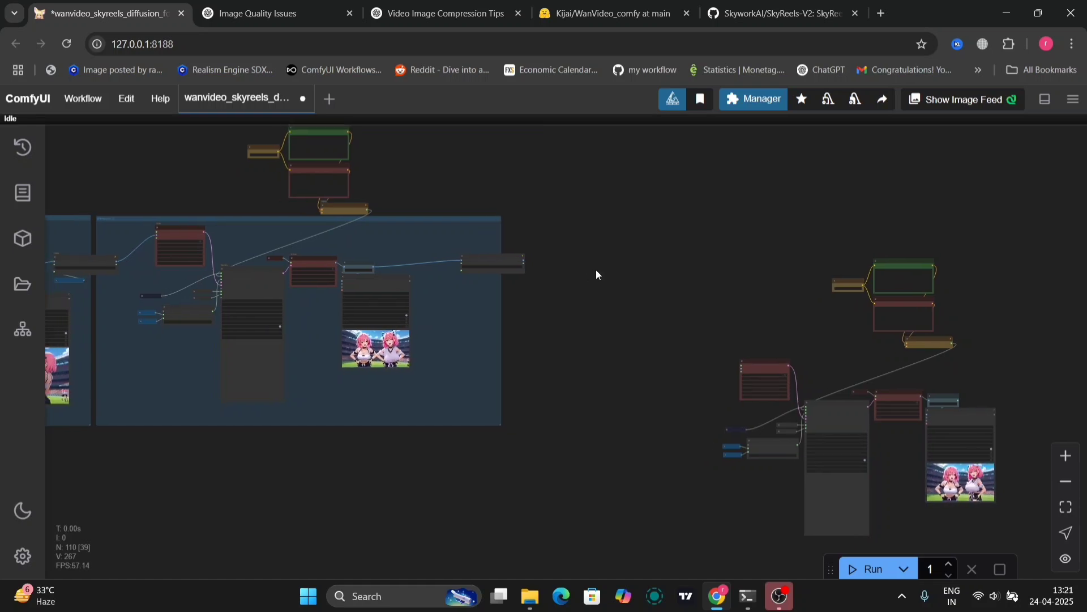
scroll(596, 269, "up", 5)
scroll(524, 260, "up", 3)
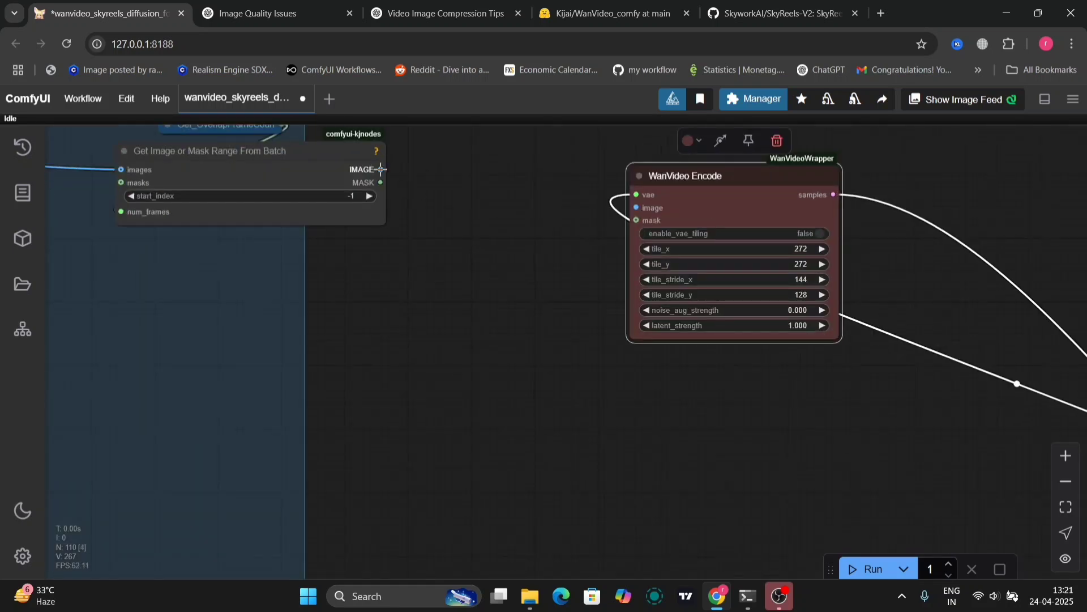
left_click_drag(597, 220, 633, 208)
Step: Review the copied prompt nodes, sampler and video preview
scroll(556, 427, "down", 5)
scroll(264, 323, "left", 5)
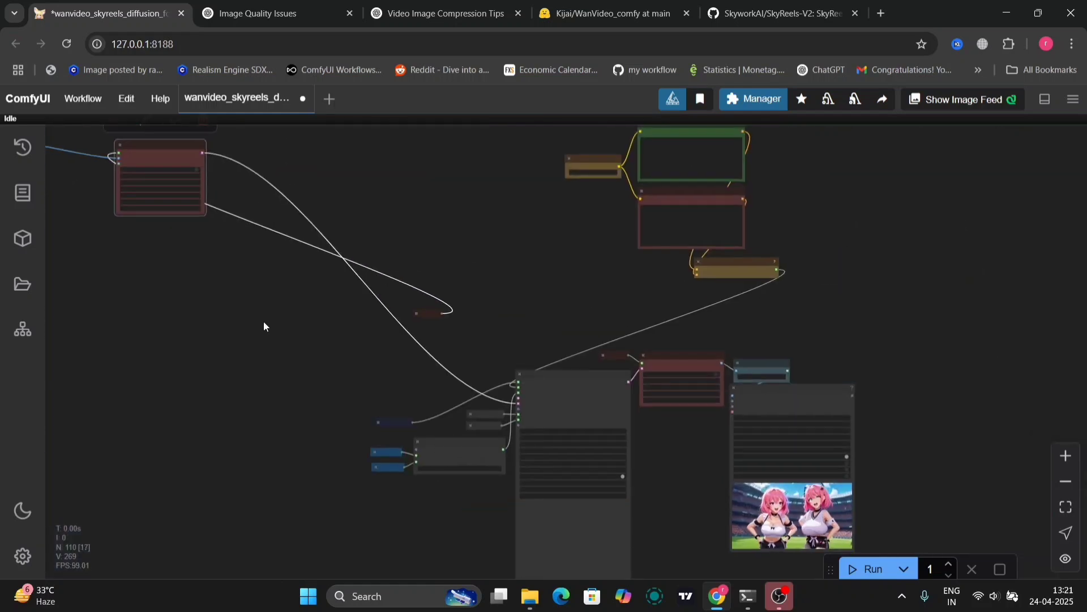
left_click_drag(602, 297, 357, 463)
scroll(543, 342, "up", 10)
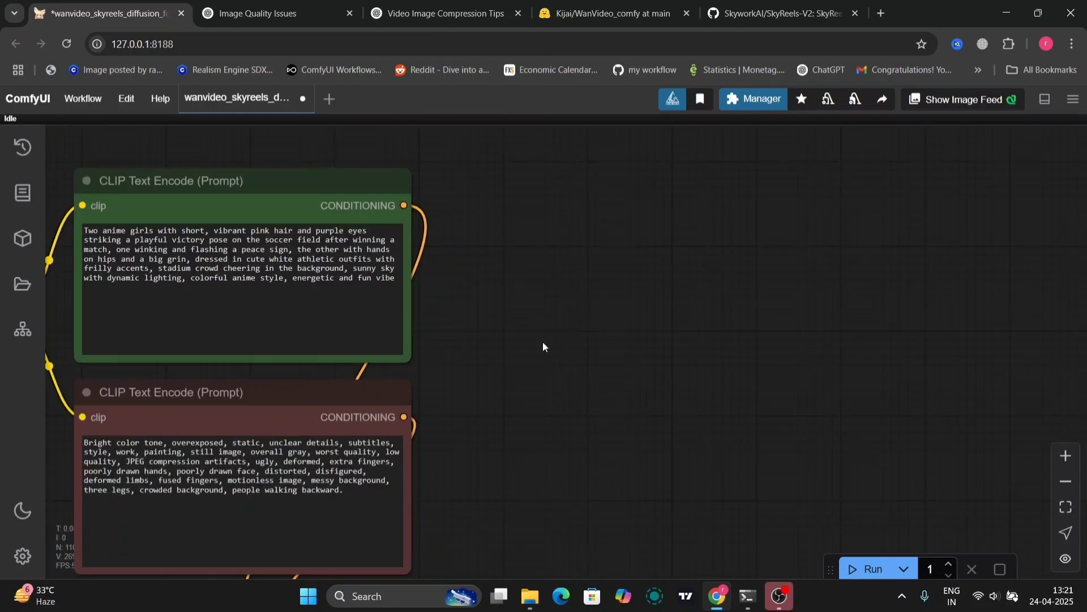
scroll(491, 461, "down", 10)
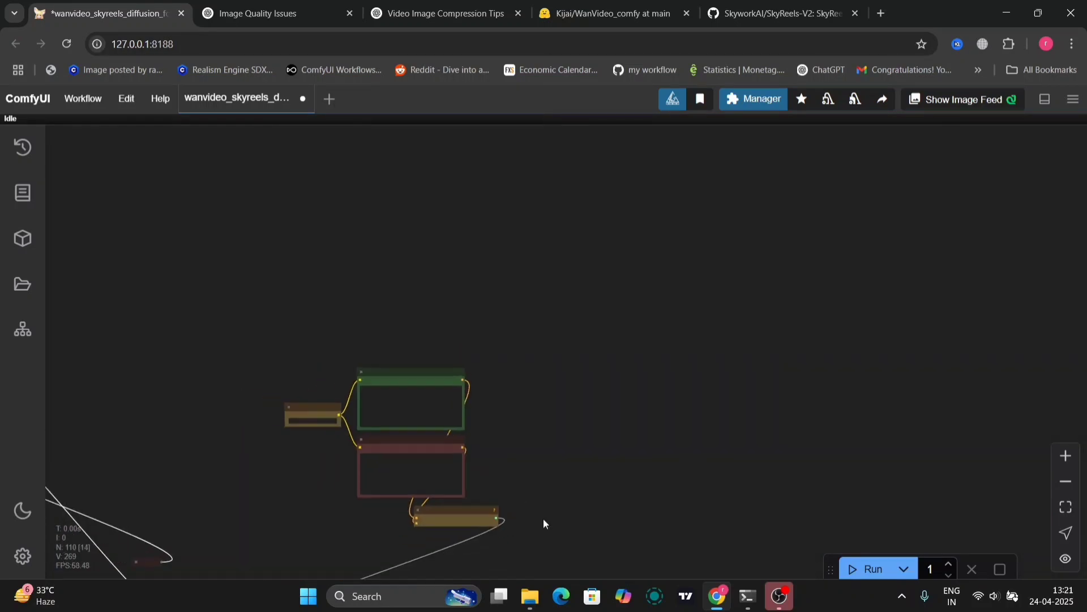
left_click_drag(591, 558, 592, 252)
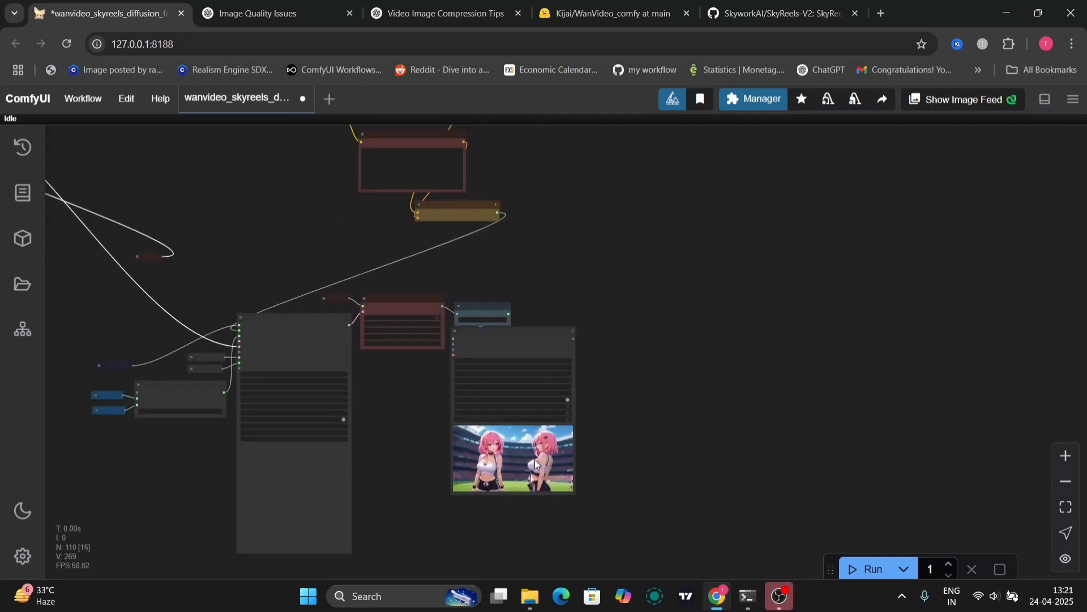
scroll(394, 430, "up", 8)
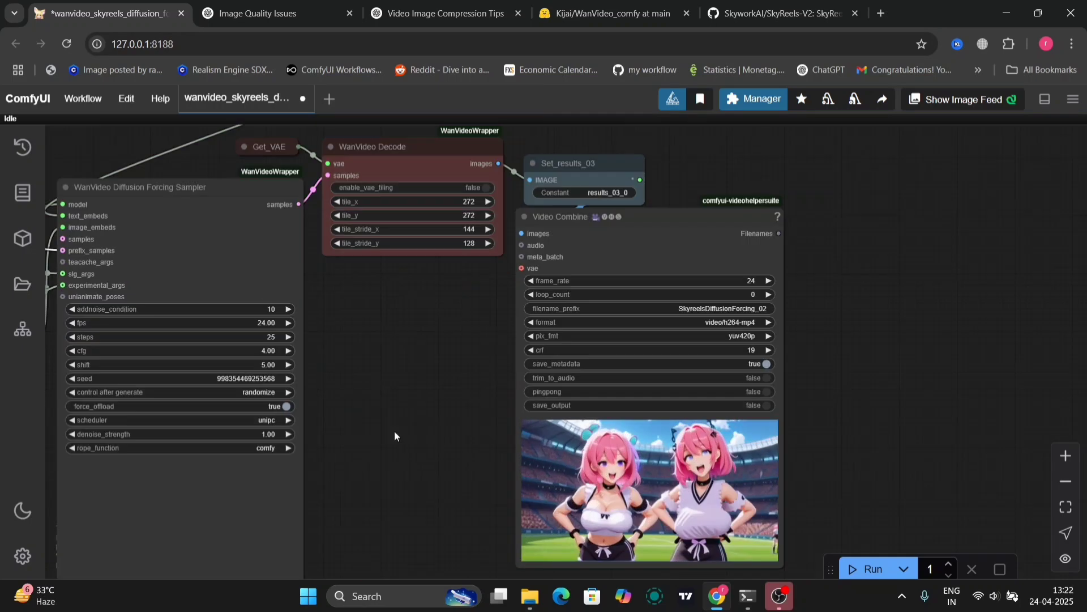
left_click_drag(394, 430, 690, 447)
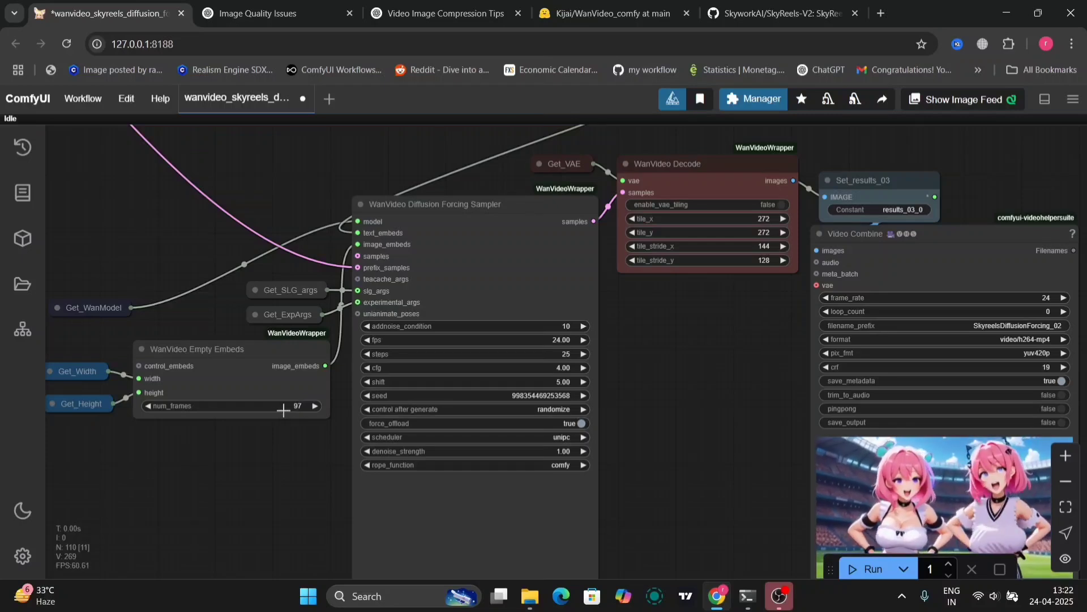
scroll(287, 481, "down", 10)
scroll(288, 481, "down", 3)
scroll(288, 482, "down", 7)
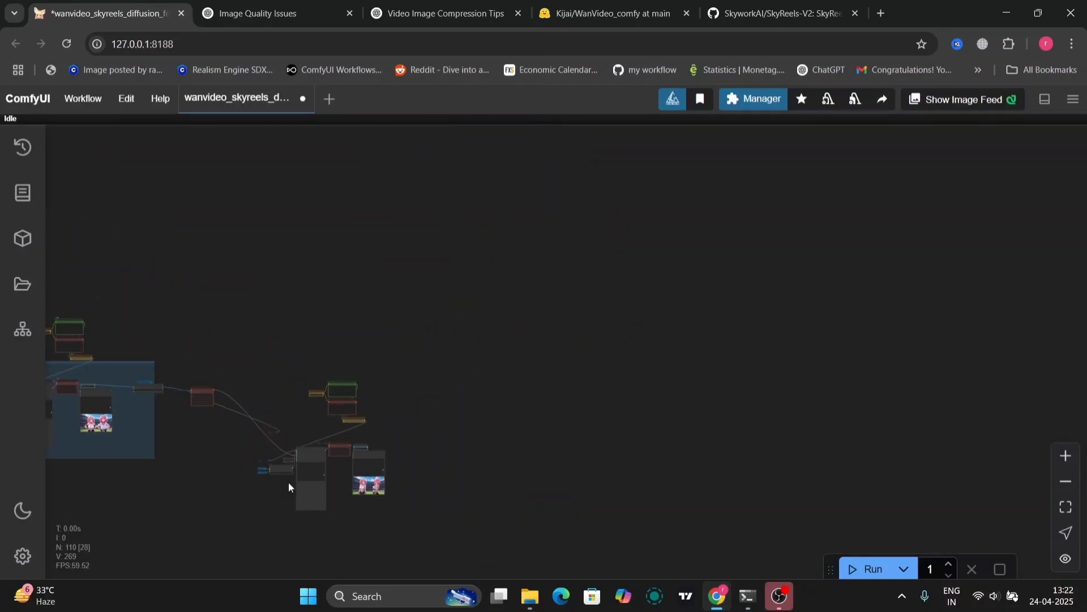
left_click_drag(287, 482, 564, 463)
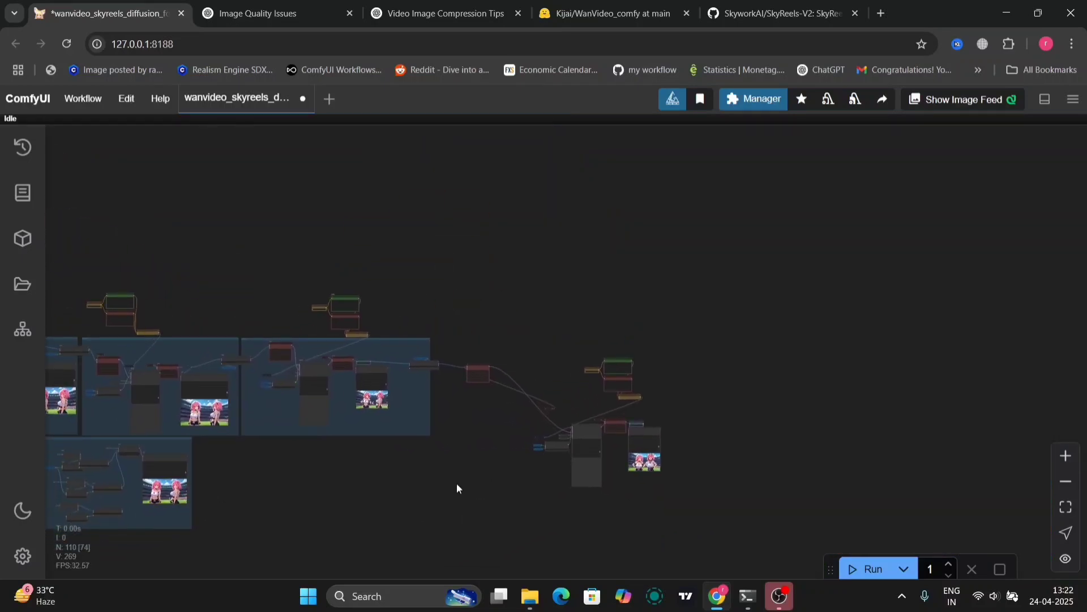
left_click_drag(285, 491, 541, 417)
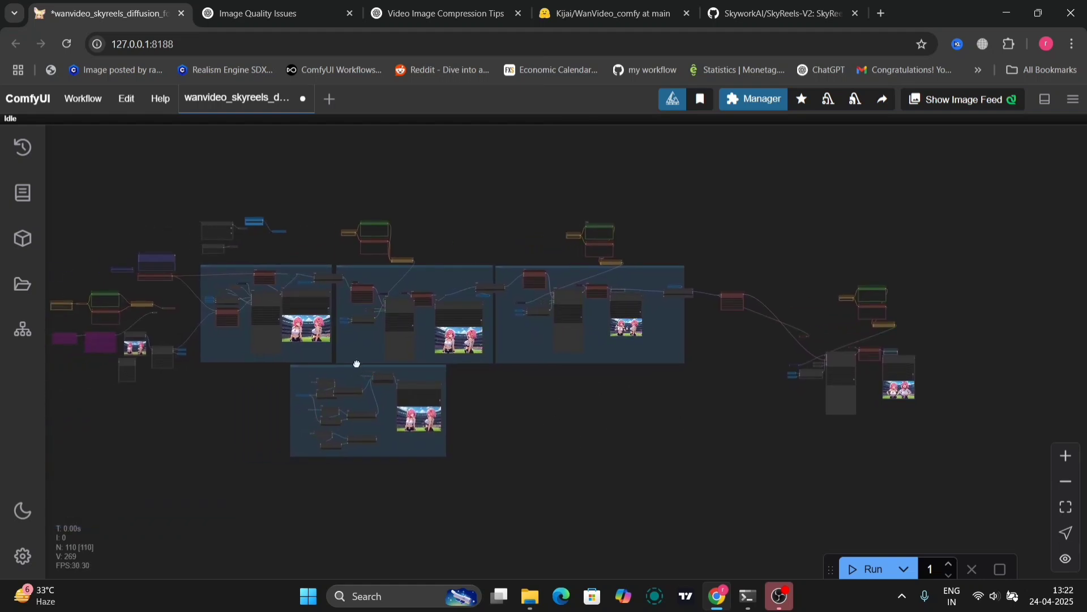
left_click_drag(357, 363, 365, 403)
scroll(533, 461, "up", 8)
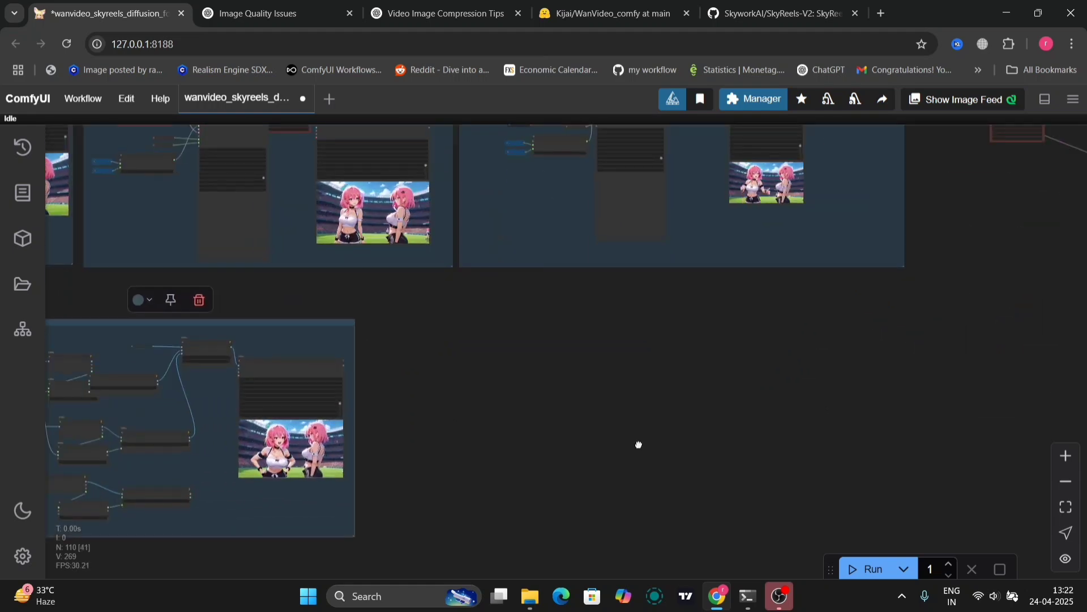
left_click_drag(533, 467, 886, 448)
scroll(837, 421, "up", 6)
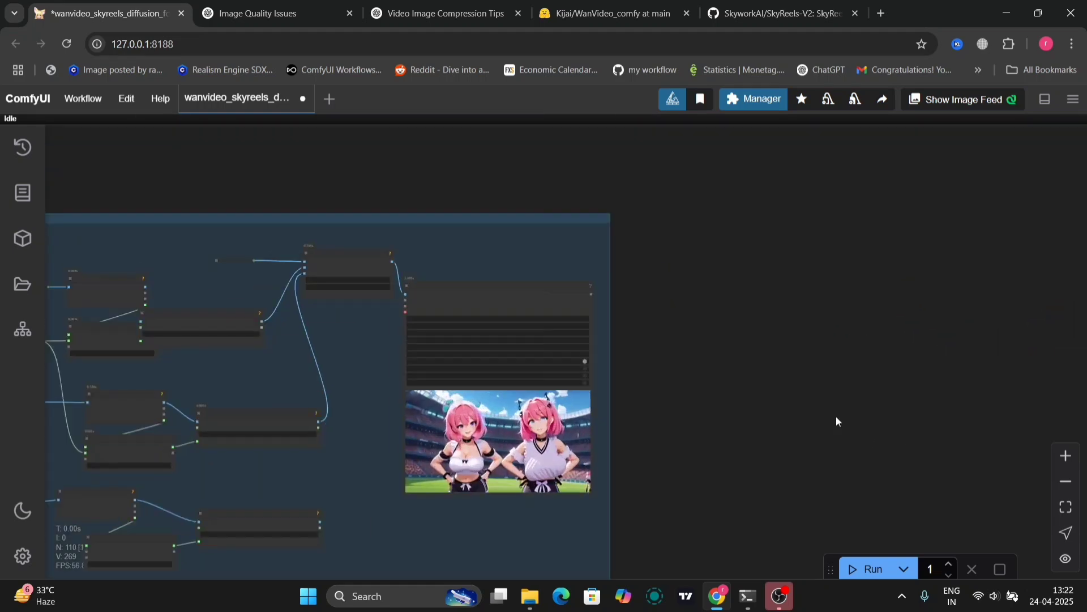
left_click_drag(837, 421, 1082, 337)
scroll(601, 357, "up", 5)
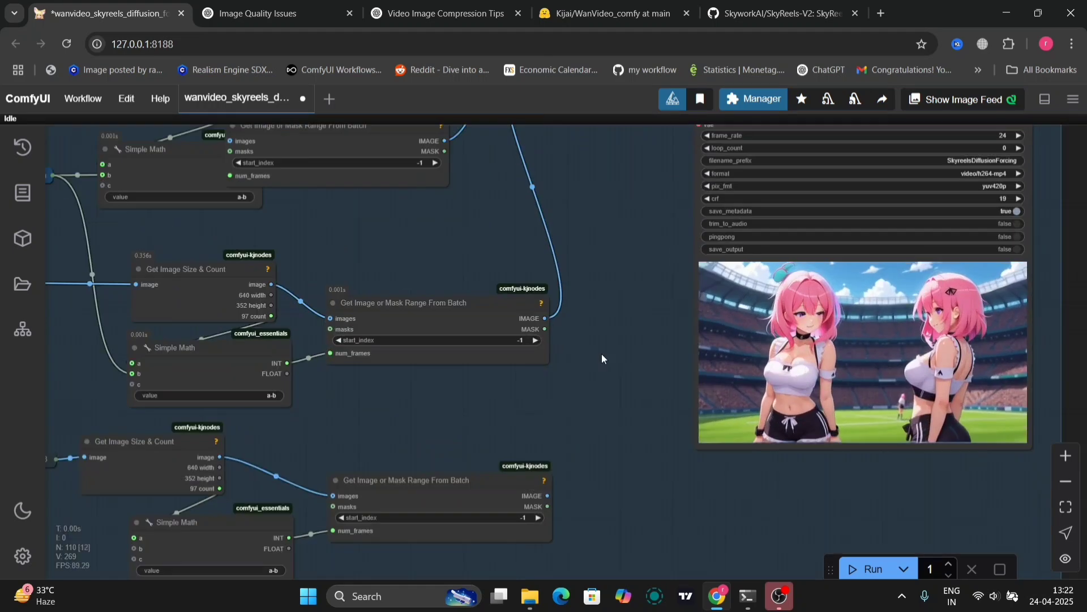
left_click_drag(601, 357, 678, 477)
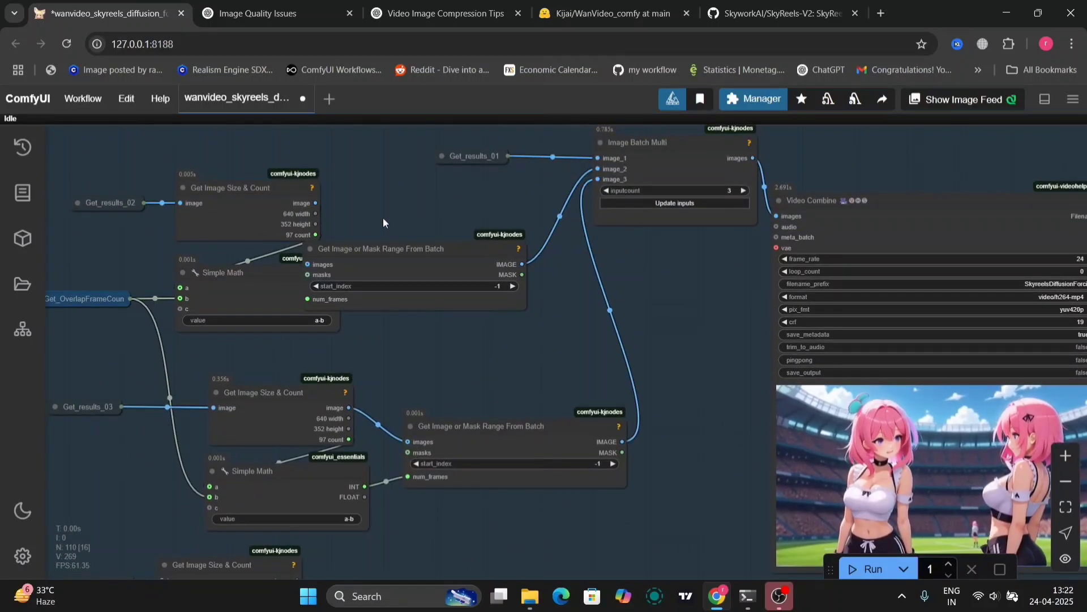
left_click(743, 191)
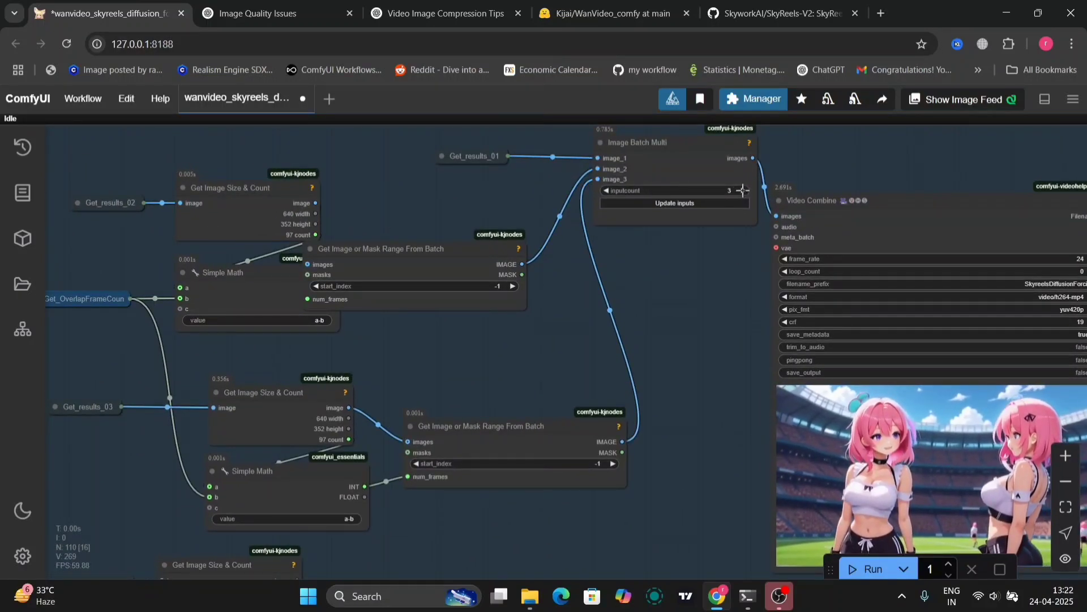
left_click(606, 190)
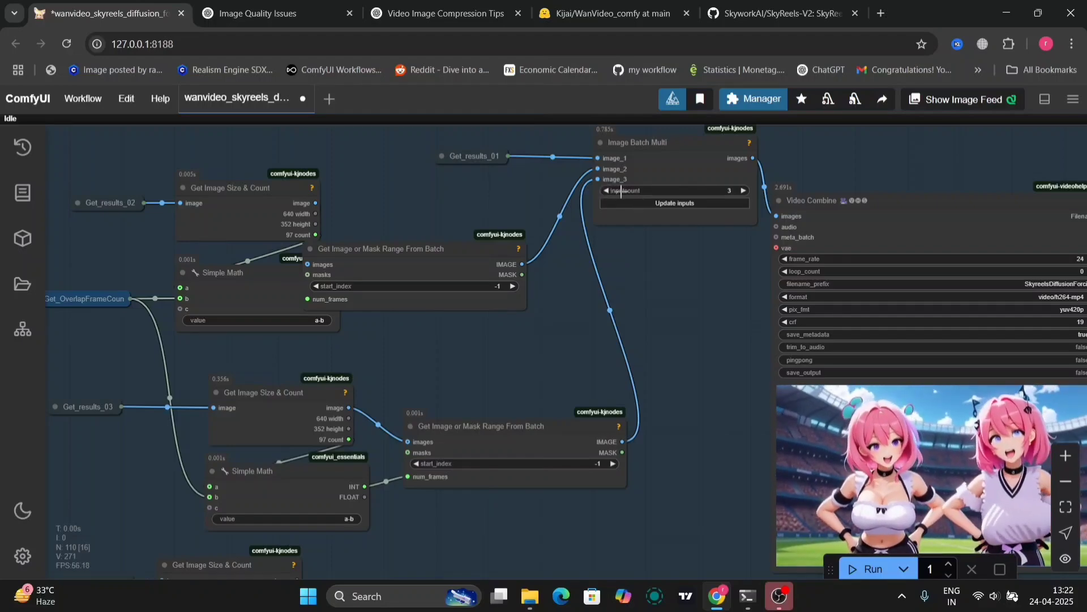
scroll(623, 311, "down", 4)
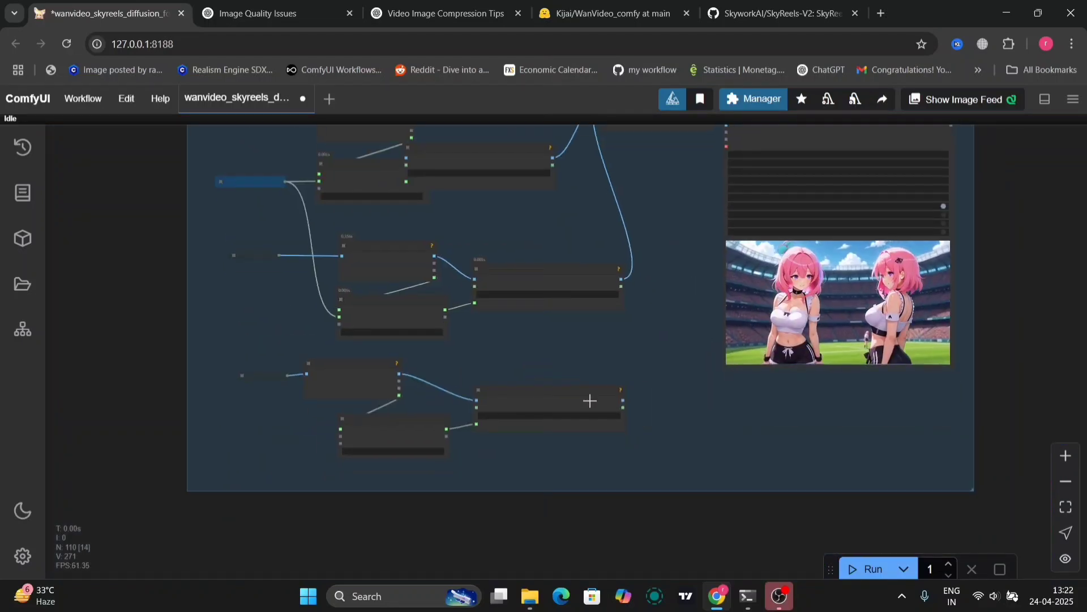
left_click_drag(657, 167, 398, 286)
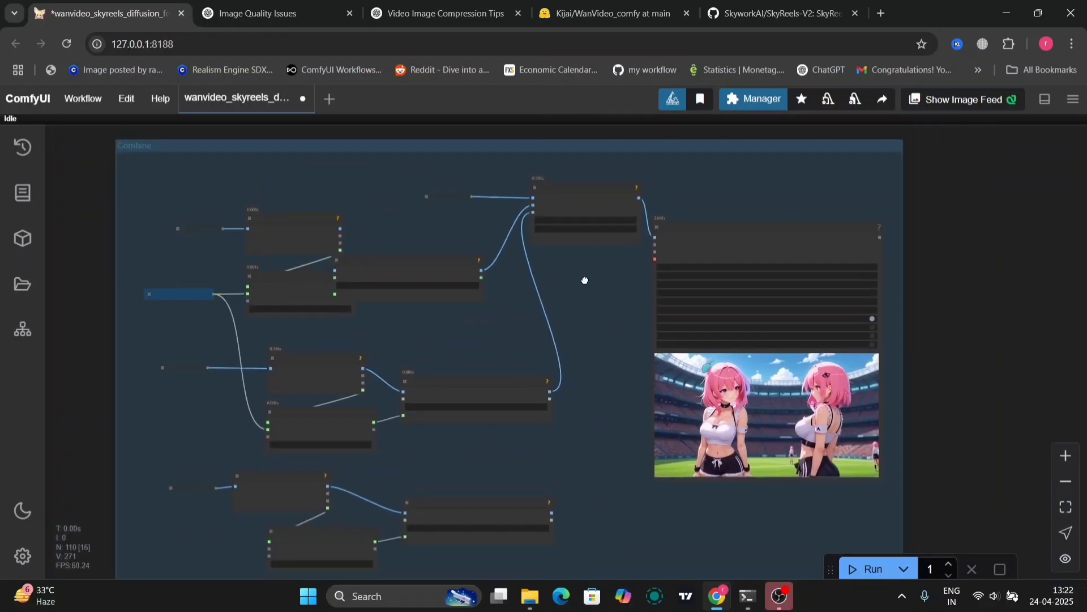
scroll(763, 357, "up", 5)
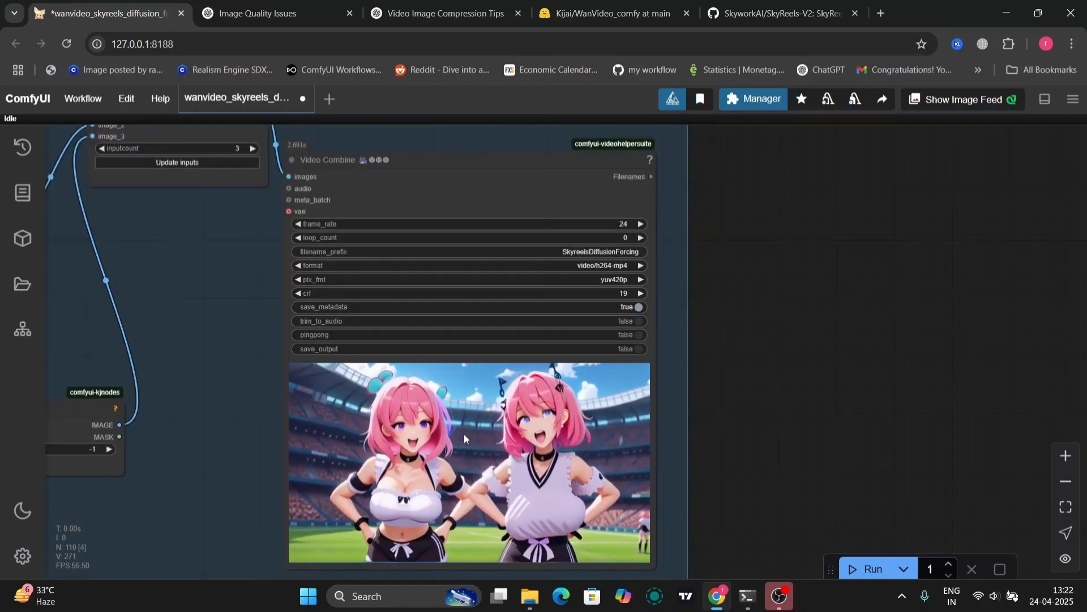
Step: Zoom out and dismiss the node search that popped up on the canvas
scroll(725, 462, "down", 5)
scroll(793, 379, "down", 3)
double_click(801, 379)
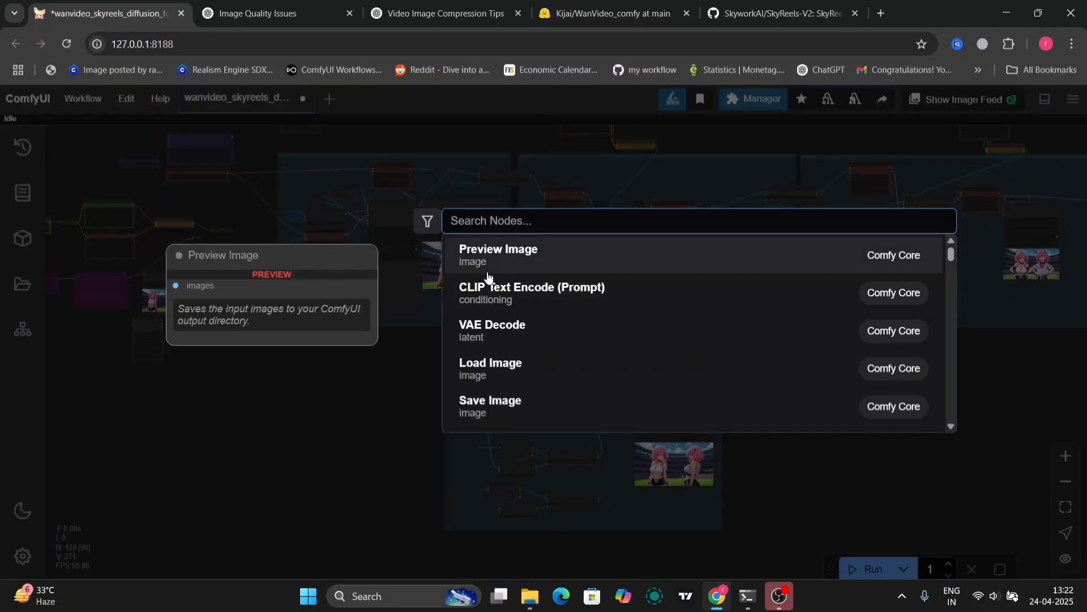
left_click(358, 406)
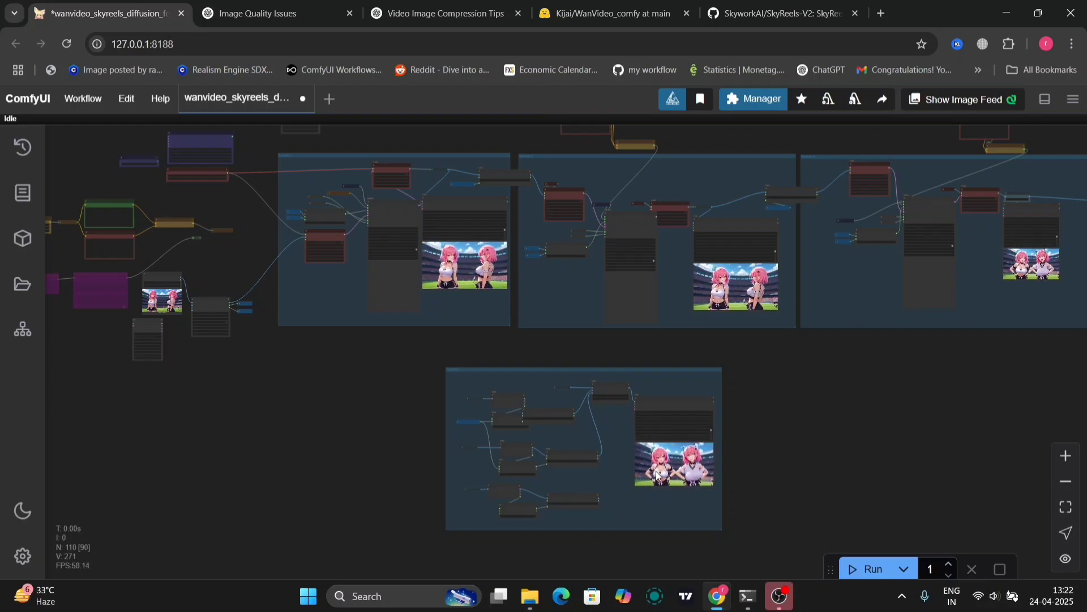
Step: Pan across Sampler 2, the decode nodes and the next sampler to overview the groups
scroll(368, 374, "up", 3)
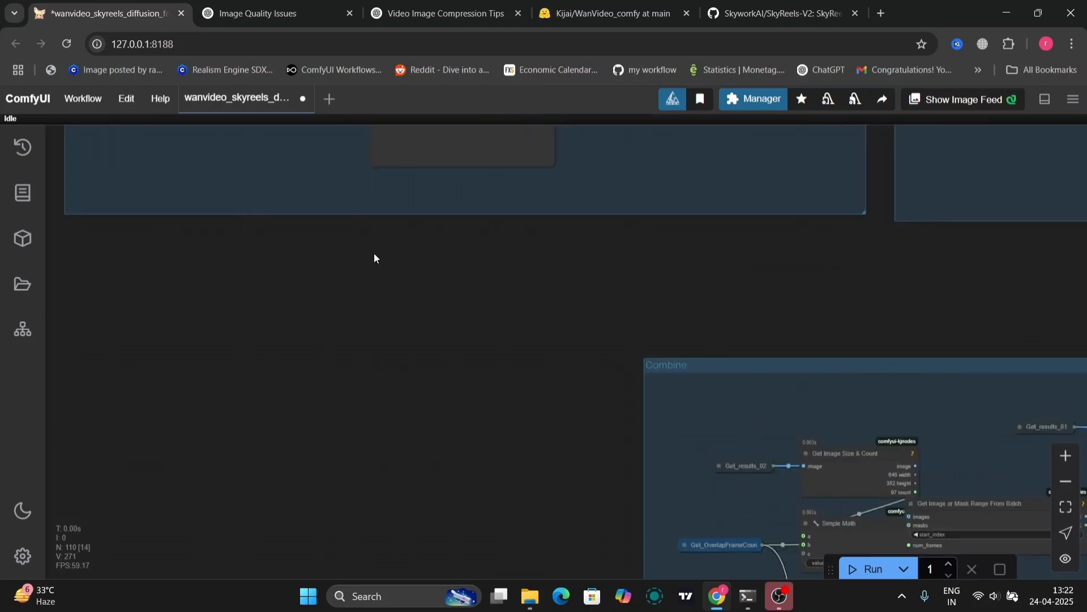
scroll(374, 253, "up", 3)
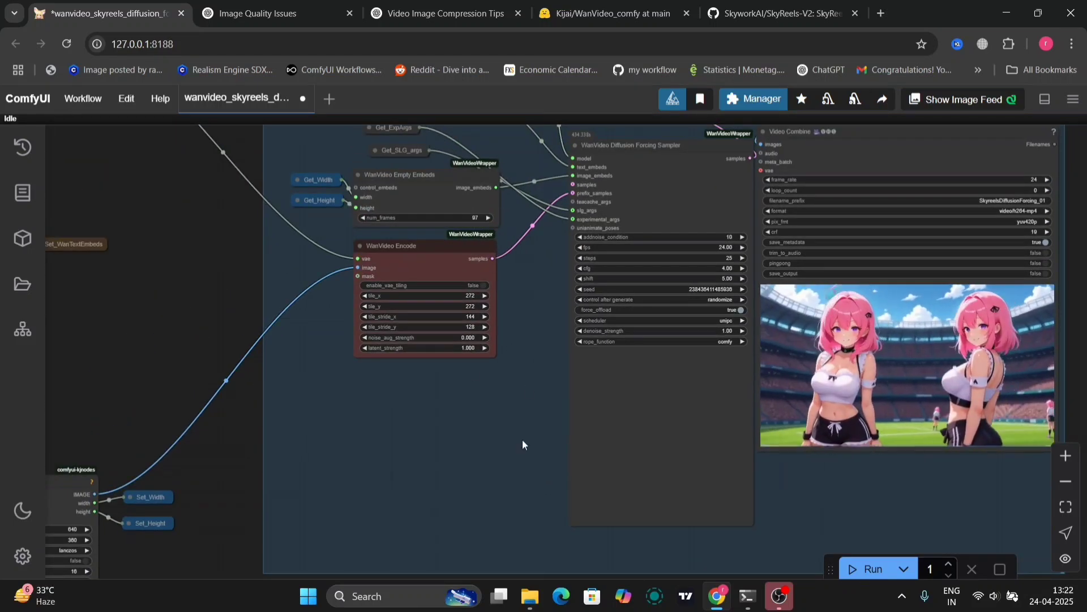
scroll(522, 440, "down", 5)
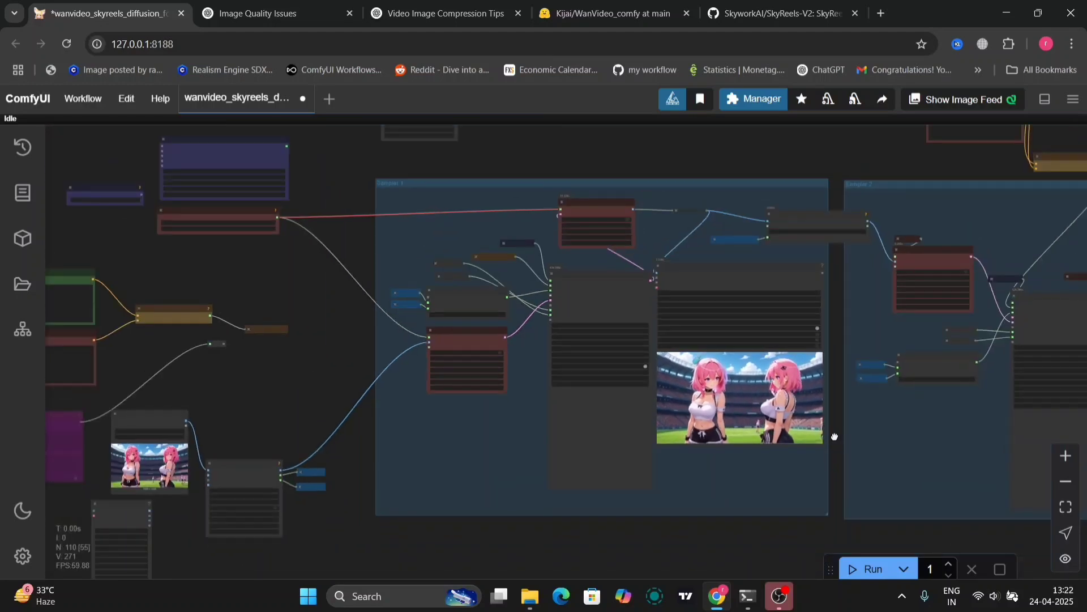
left_click_drag(835, 435, 354, 488)
scroll(488, 423, "up", 3)
scroll(488, 423, "up", 4)
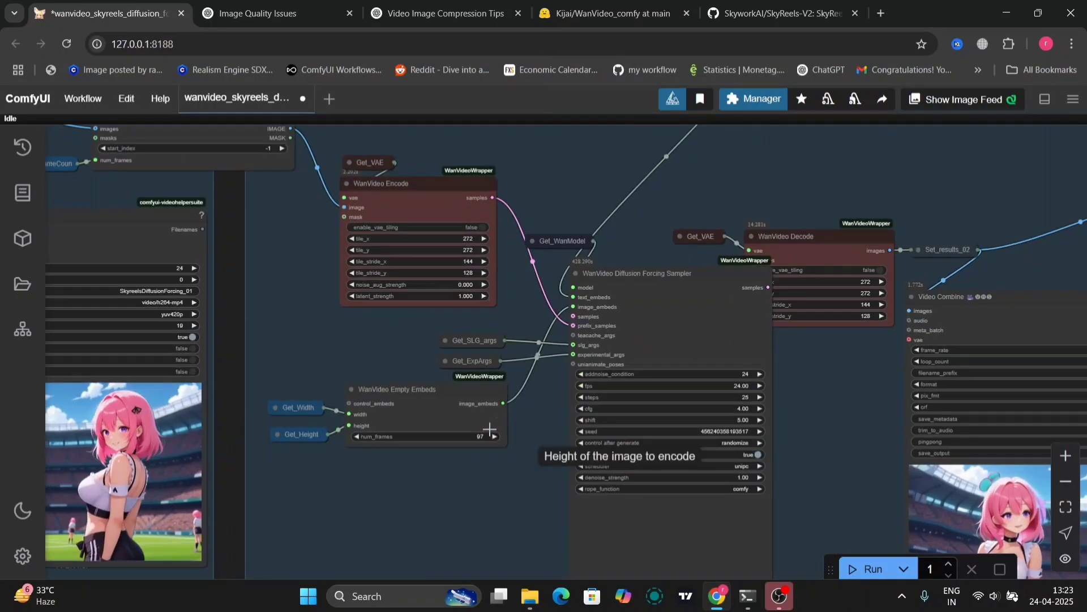
left_click_drag(831, 490, 176, 527)
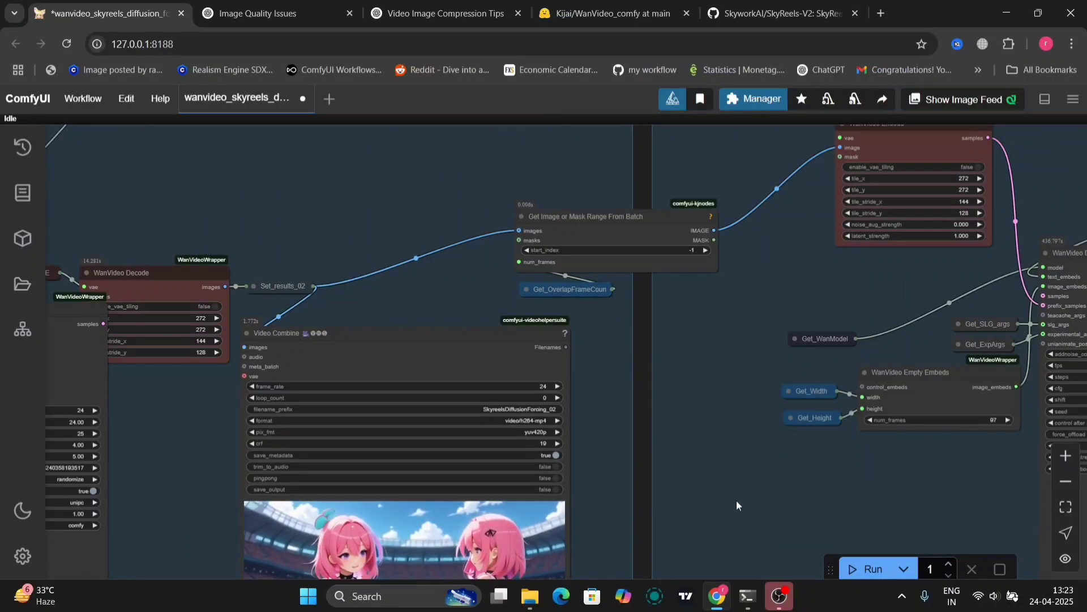
scroll(736, 499, "down", 5)
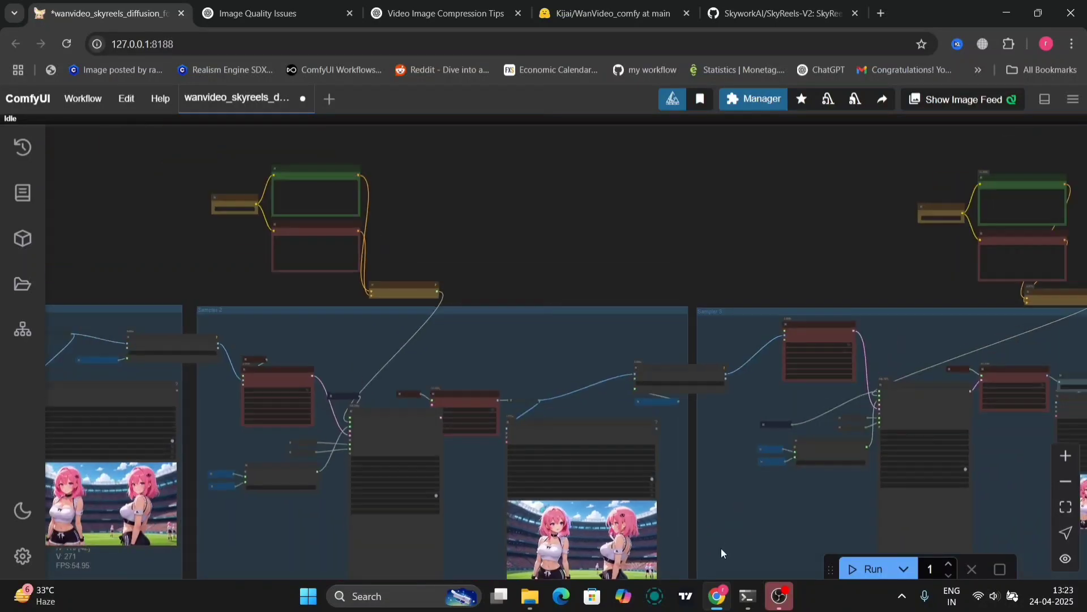
left_click_drag(721, 549, 582, 265)
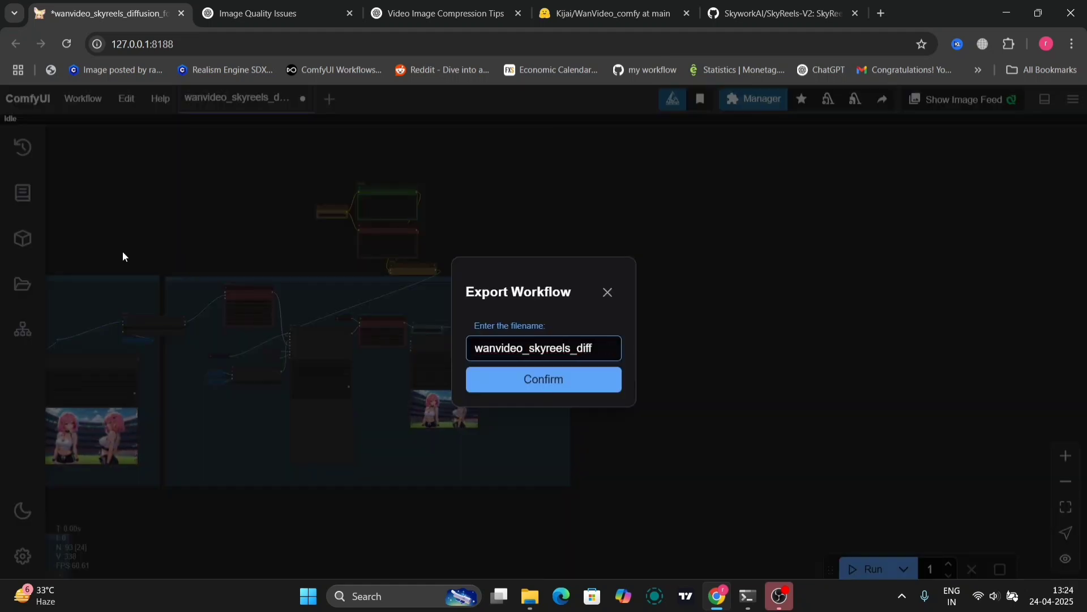
Step: Rename the export to 'wanvideo_skyreels unlimited video Ai Verse' and confirm the JSON download
key("BackSpace")
key("BackSpace")
type("limite")
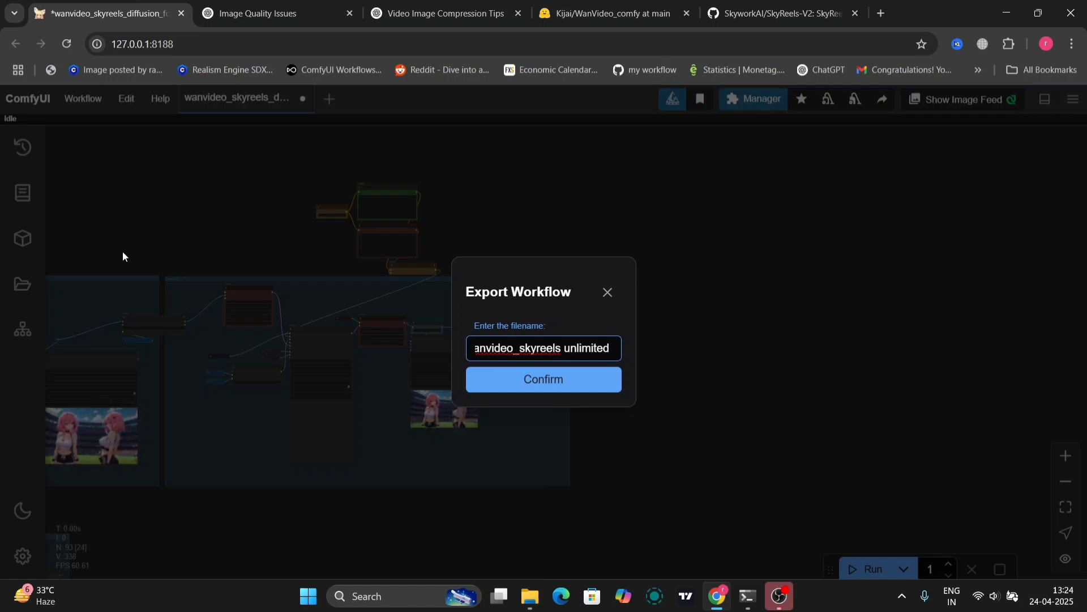
type("ideo A")
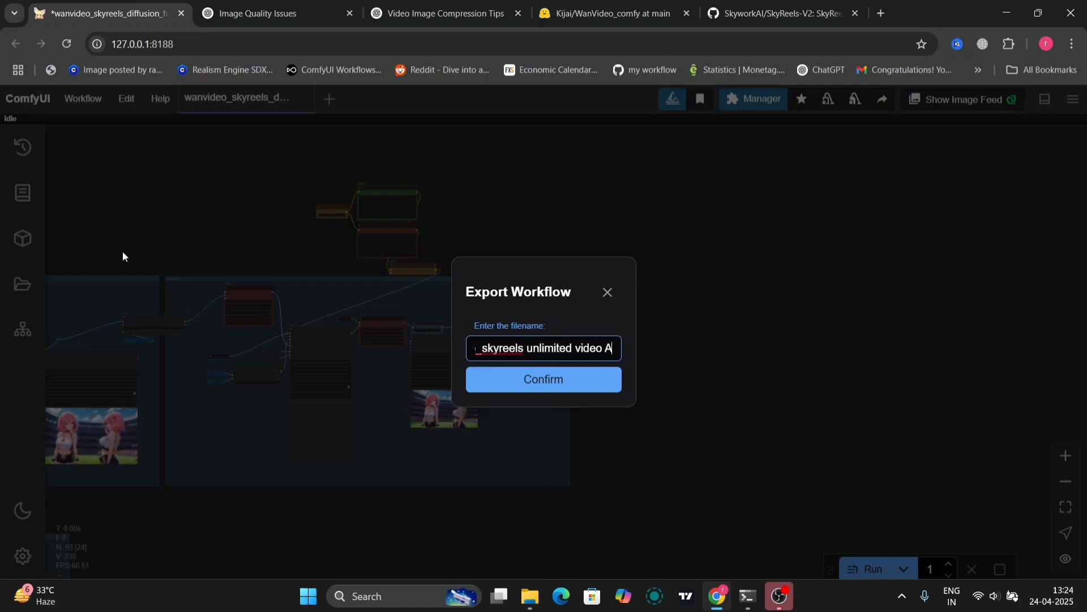
type("i Verse")
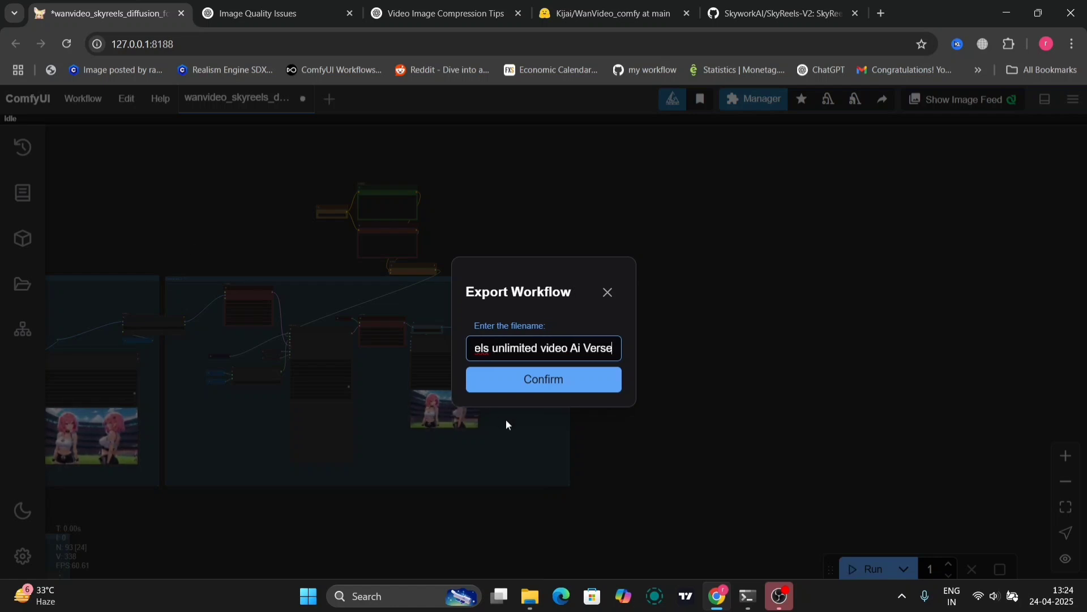
left_click(562, 378)
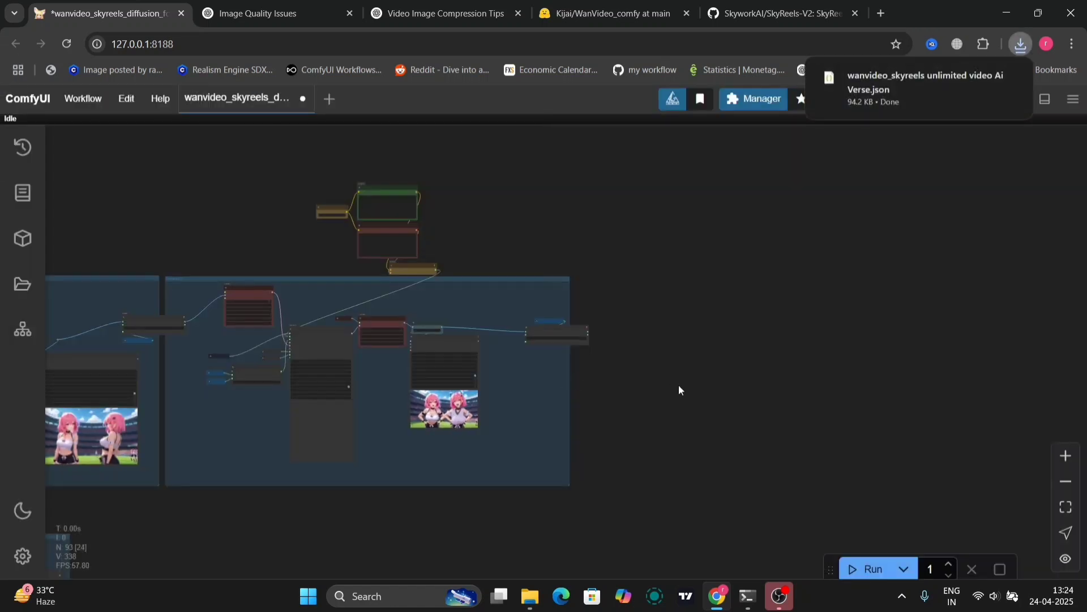
Step: Pan and zoom across the workflow to centre Sampler 1's Video Combine preview
left_click_drag(679, 385, 801, 370)
scroll(801, 371, "down", 8)
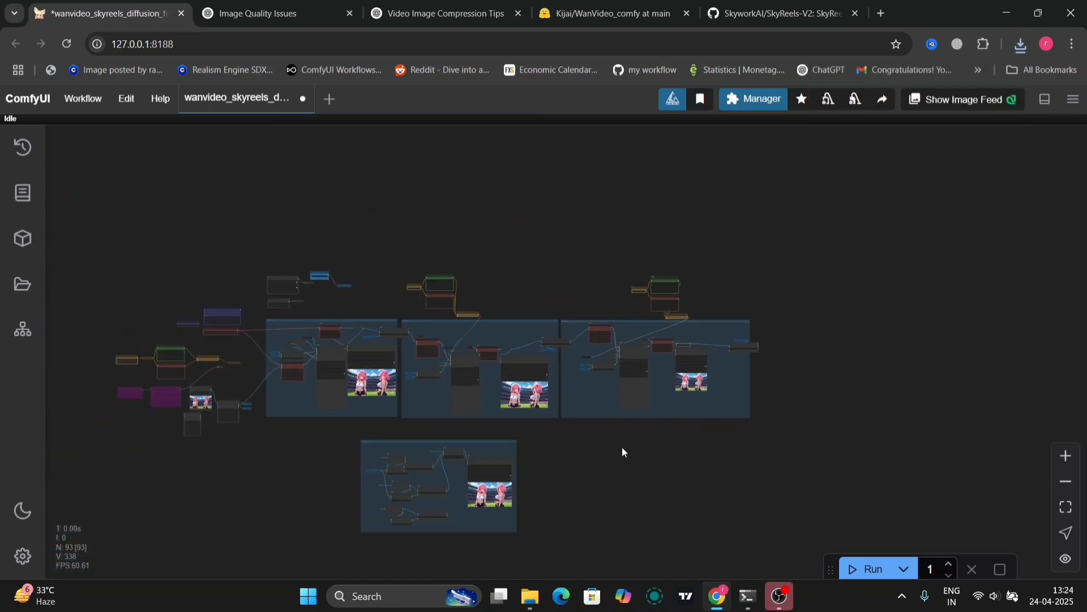
left_click_drag(623, 451, 773, 492)
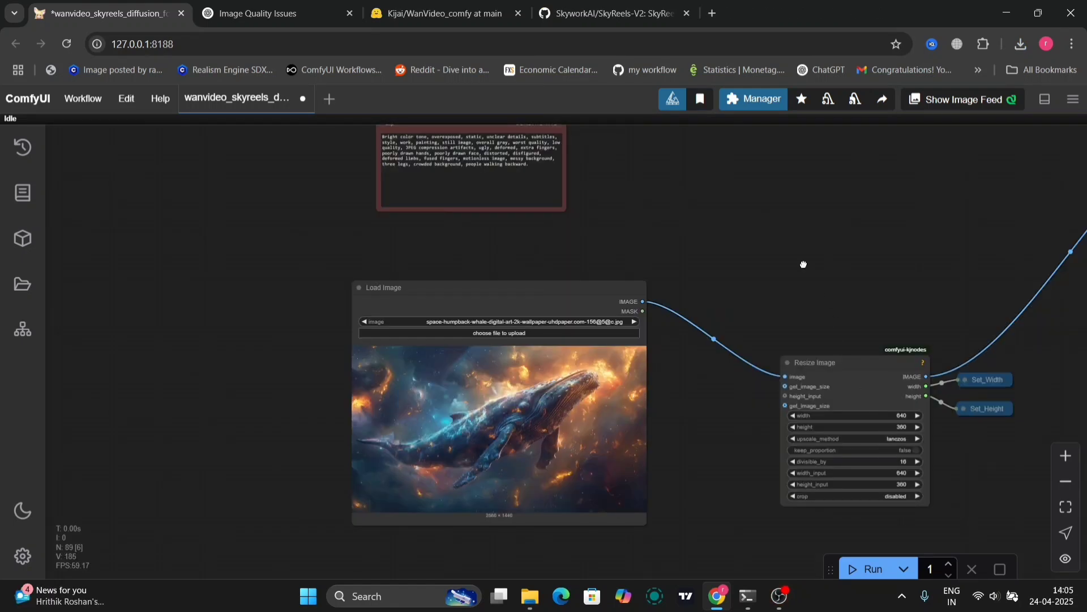
left_click_drag(637, 181, 708, 519)
scroll(666, 418, "up", 5)
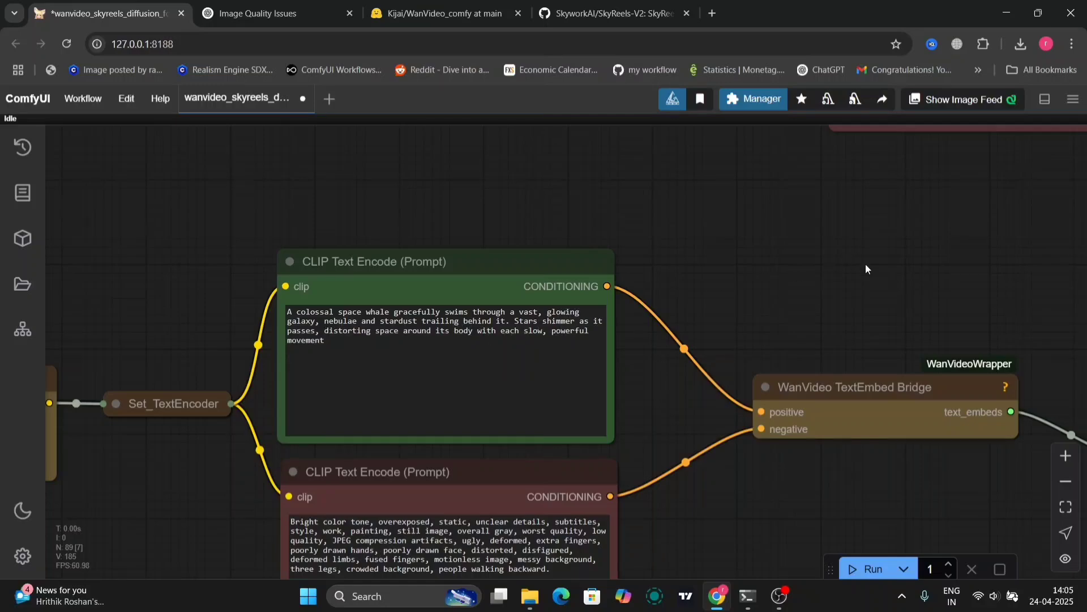
scroll(865, 264, "down", 10)
left_click_drag(865, 263, 396, 307)
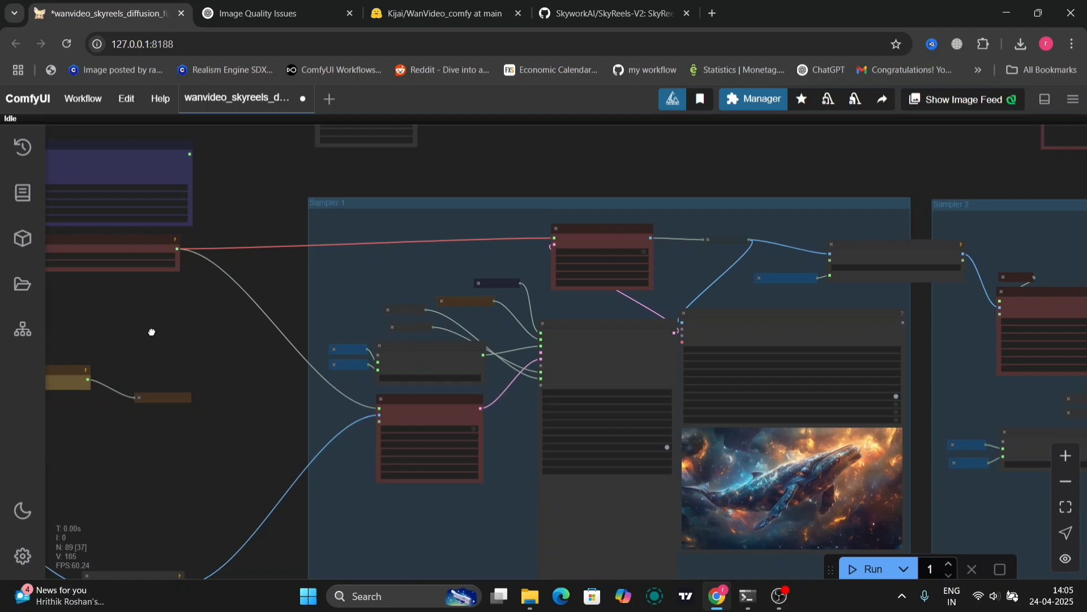
left_click_drag(532, 318, 142, 337)
left_click_drag(633, 297, 439, 276)
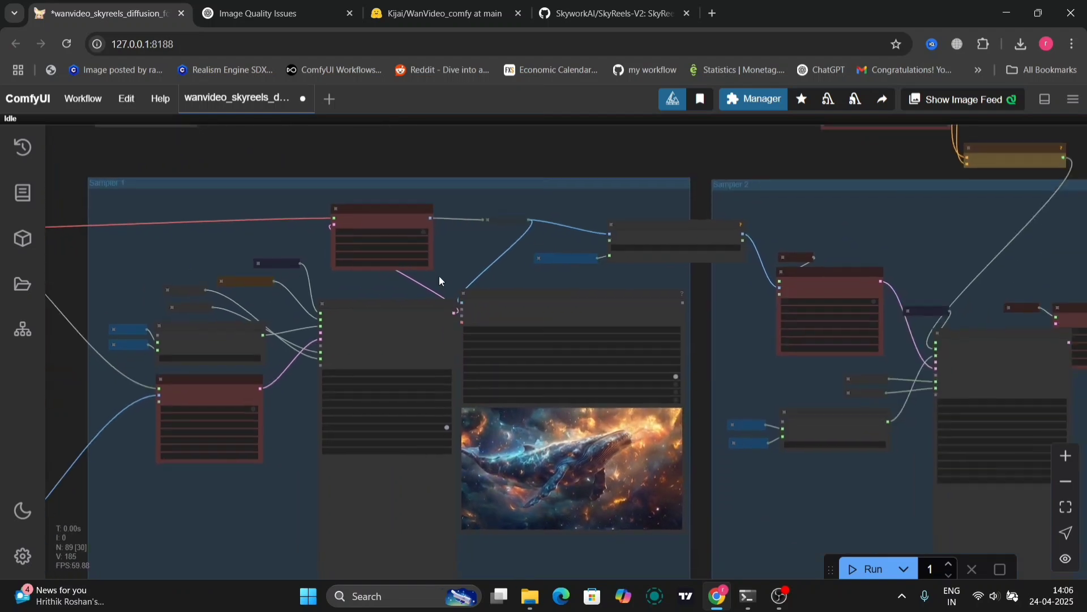
scroll(701, 434, "up", 5)
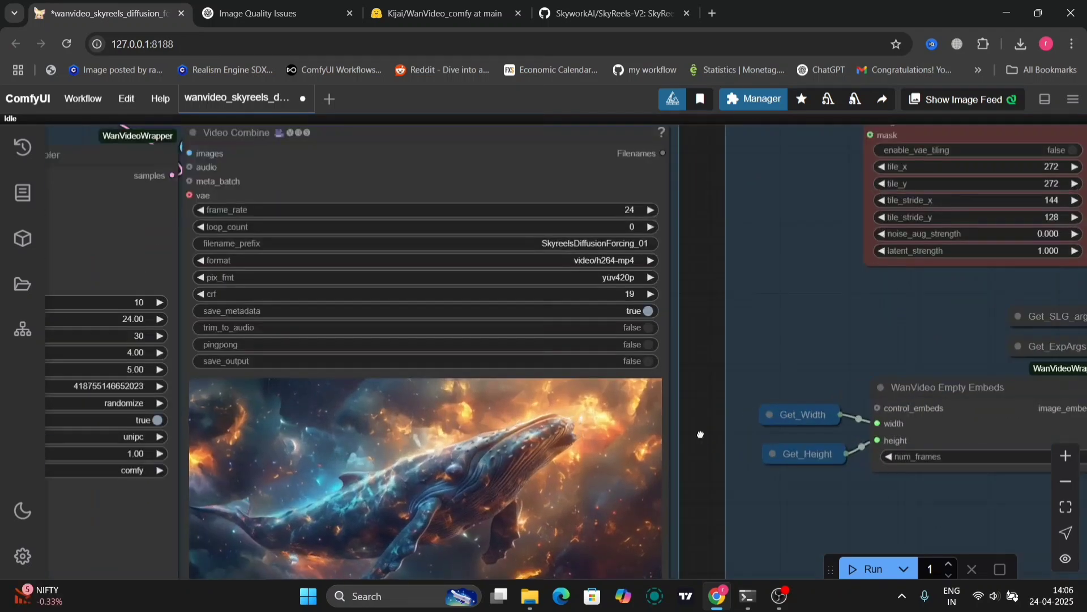
left_click_drag(701, 434, 736, 325)
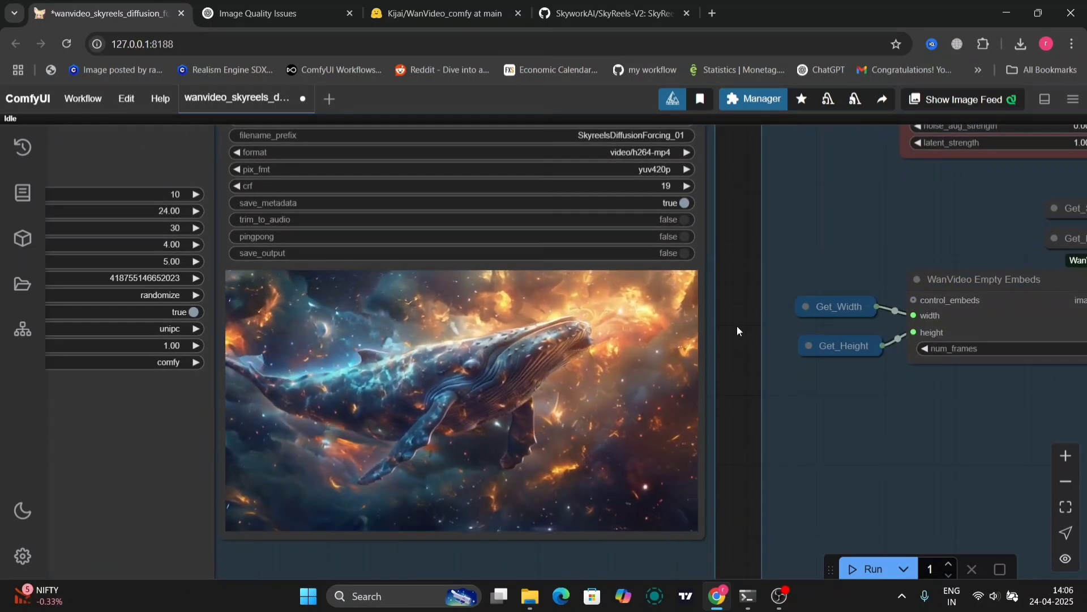
scroll(736, 325, "down", 5)
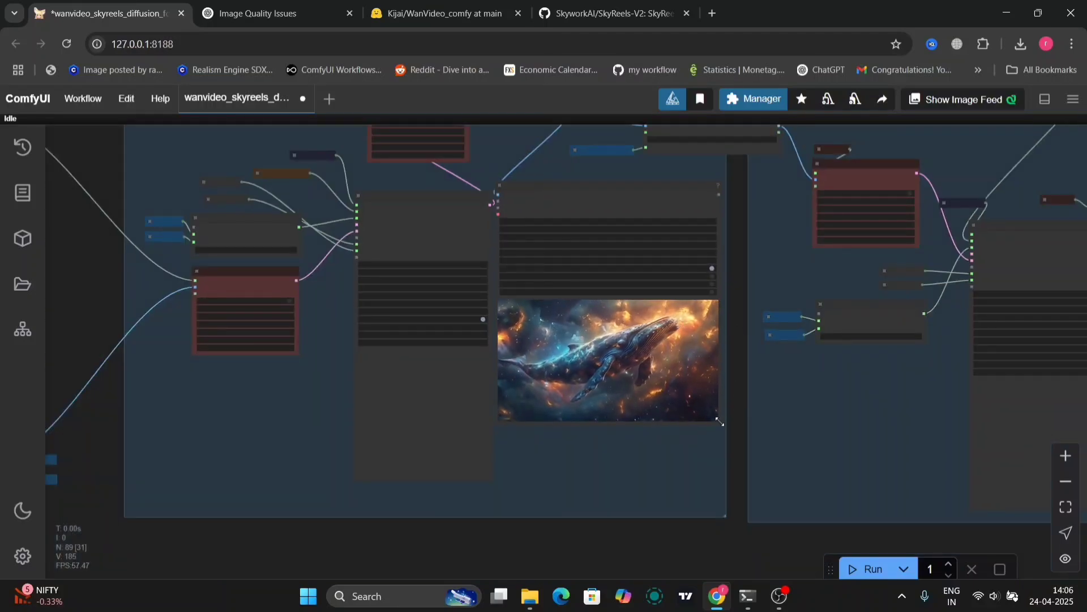
Step: Enlarge the first Video Combine preview and shift it and its sampler left
mouse_move(720, 422)
left_mouse_down()
mouse_move(757, 480)
mouse_move(762, 468)
left_mouse_up()
left_click_drag(451, 199, 402, 199)
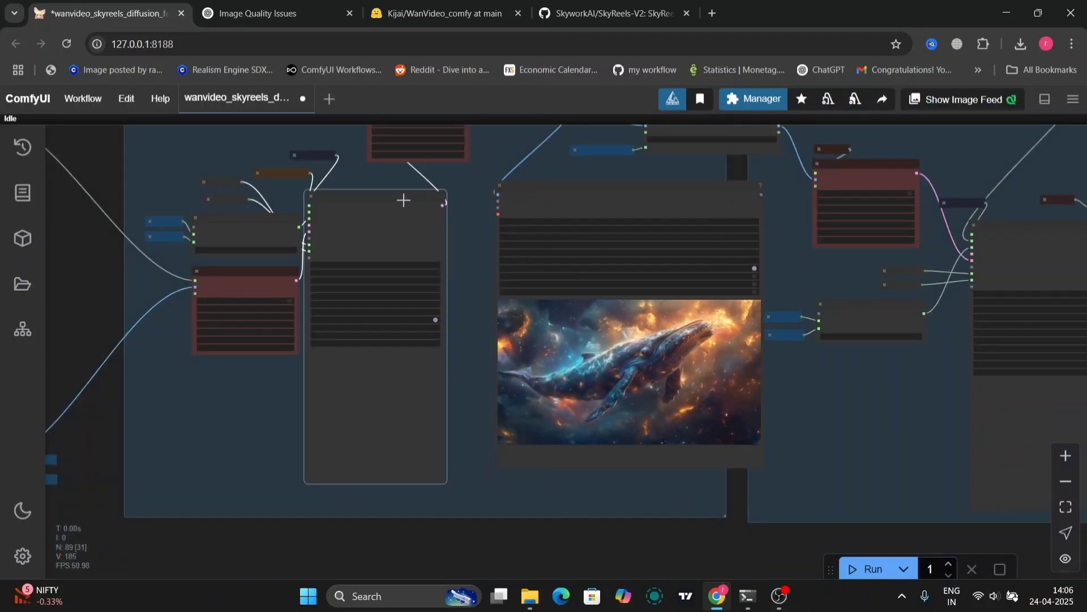
left_click_drag(561, 183, 521, 186)
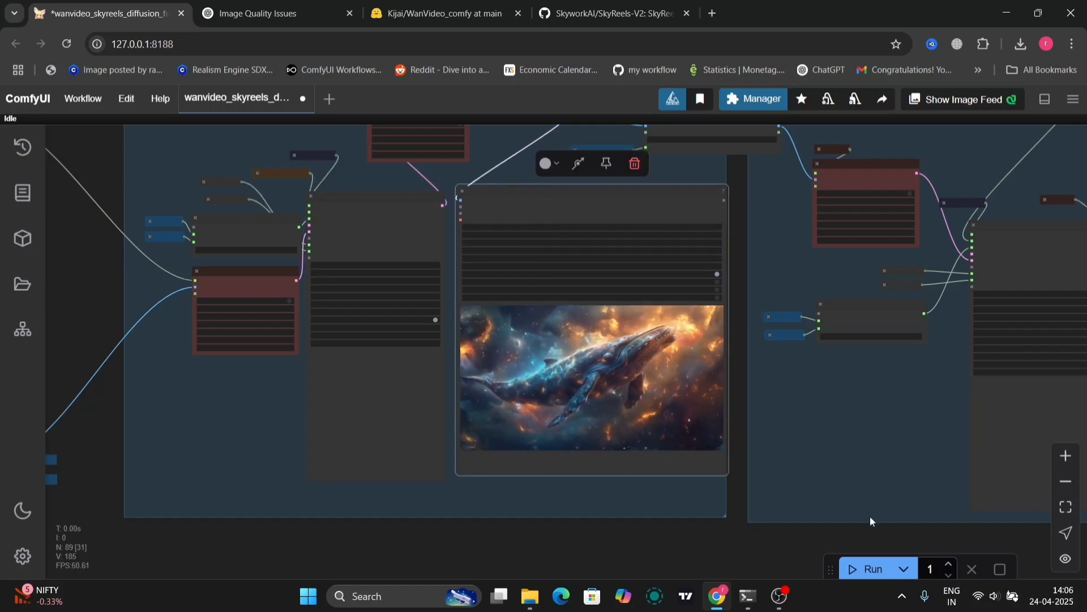
left_click(874, 535)
Step: Enlarge the whale preview node in the next sampler group
left_click_drag(875, 534, 103, 480)
left_click_drag(719, 505, 661, 517)
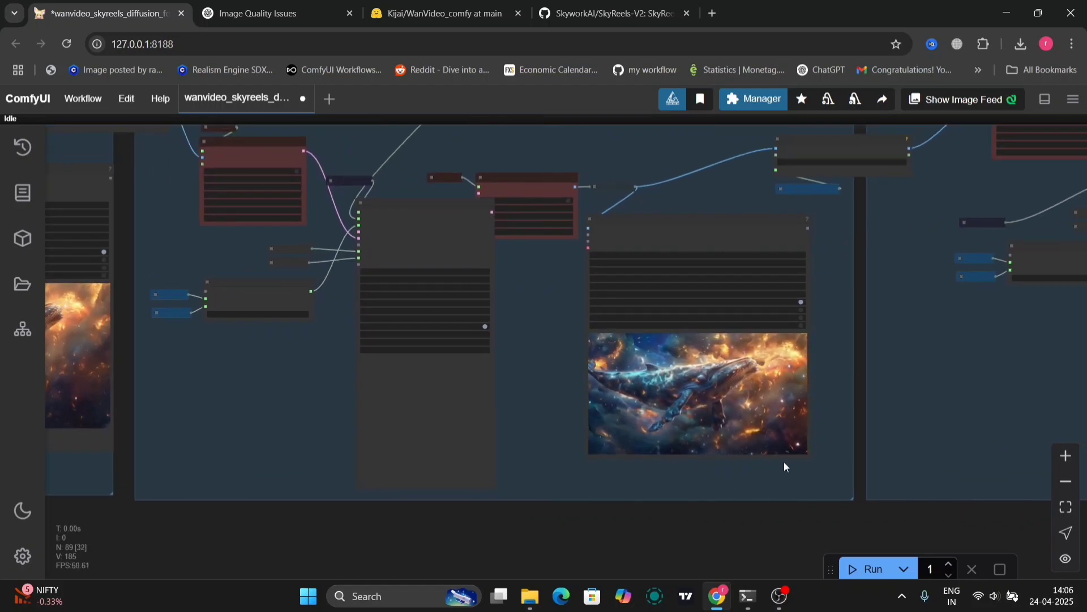
left_click_drag(810, 456, 848, 491)
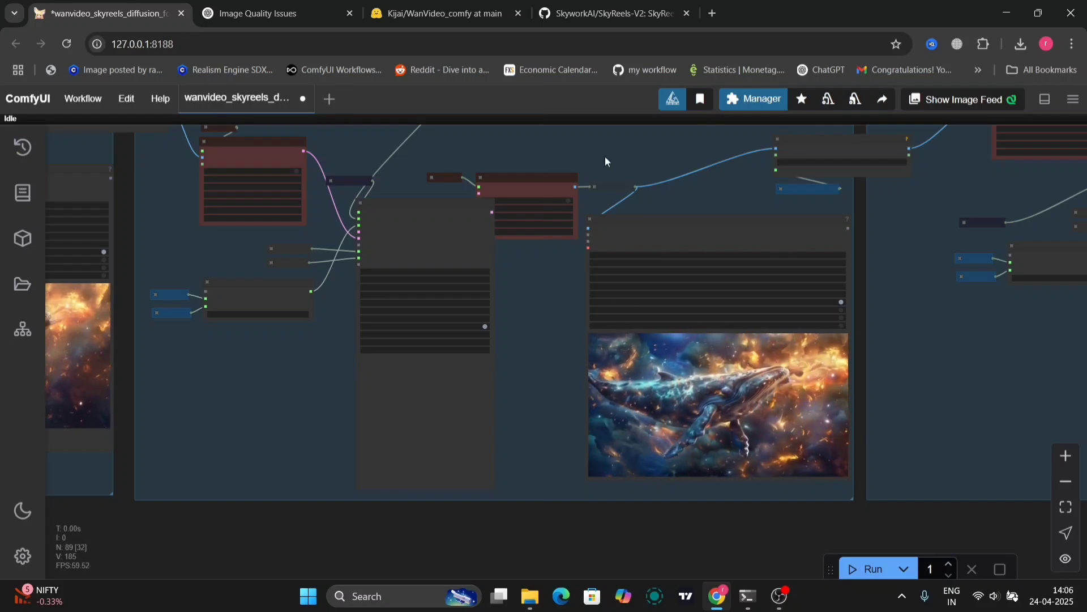
left_click_drag(604, 159, 637, 430)
left_click_drag(476, 232, 677, 282)
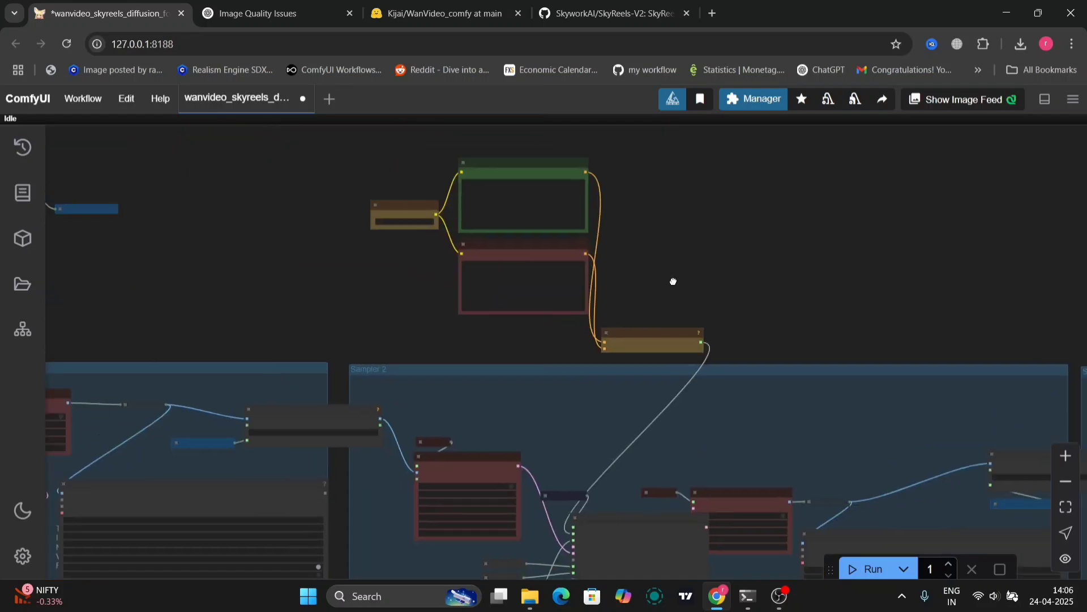
scroll(677, 283, "up", 5)
scroll(621, 199, "up", 5)
left_click_drag(621, 198, 835, 399)
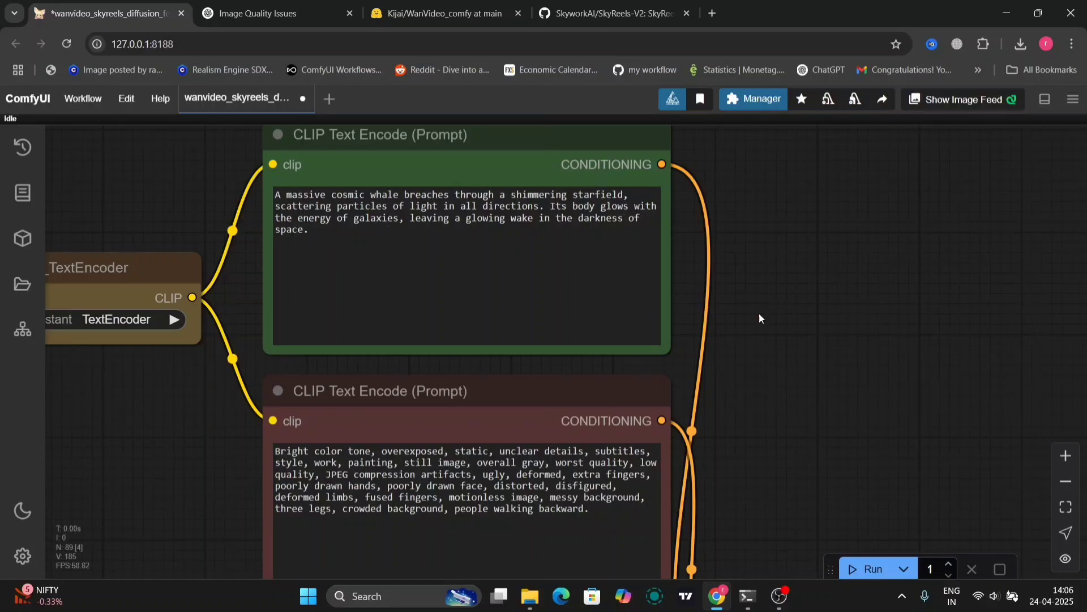
scroll(810, 372, "down", 1)
scroll(810, 372, "down", 5)
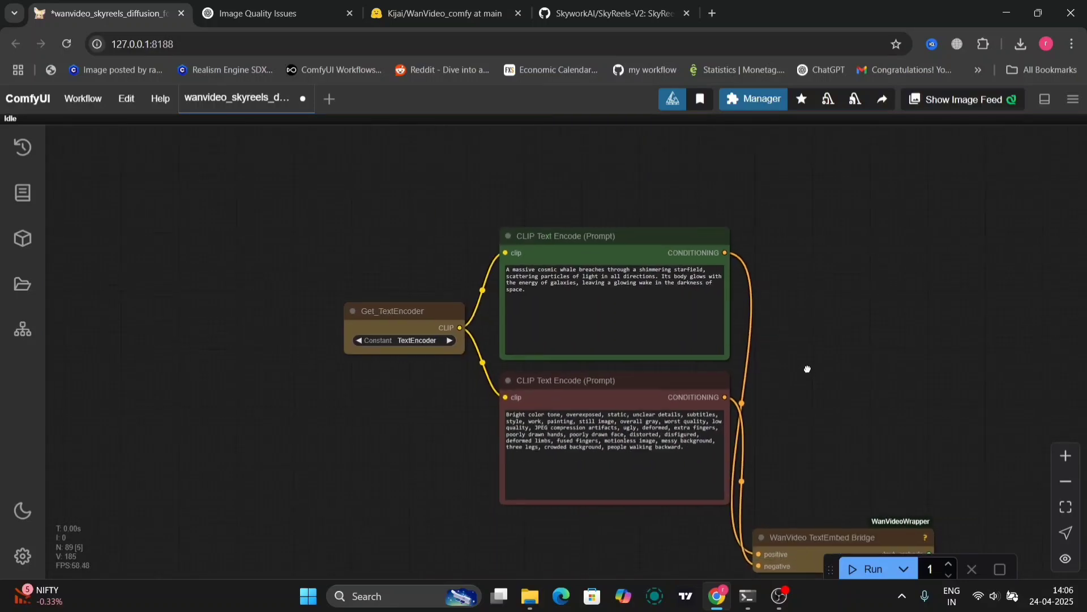
mouse_move(808, 367)
left_mouse_down()
mouse_move(752, 303)
mouse_move(714, 130)
left_mouse_up()
left_click_drag(702, 439, 518, 191)
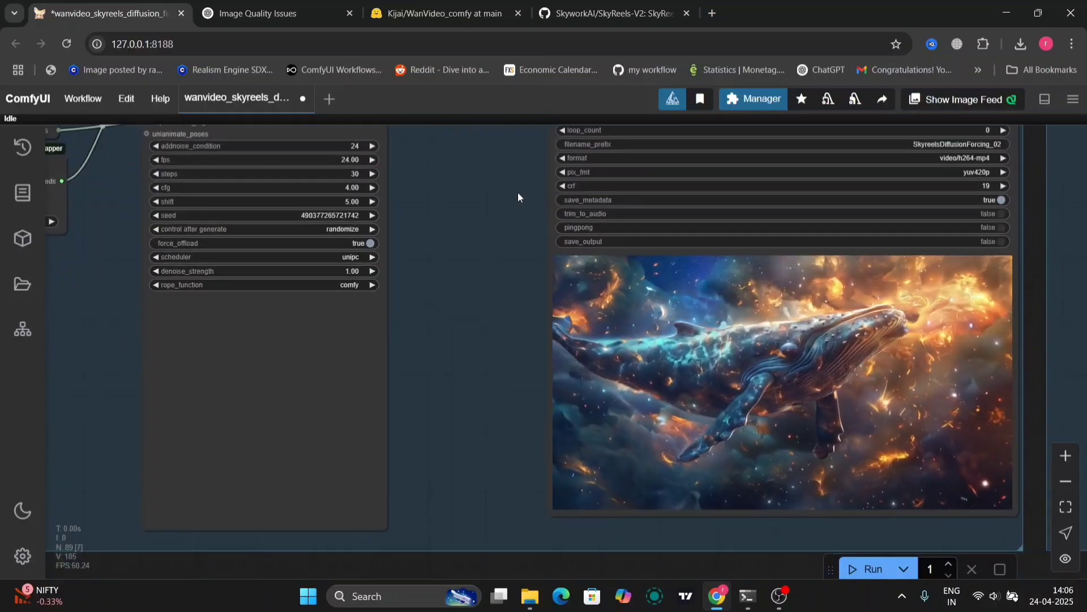
scroll(518, 192, "down", 10)
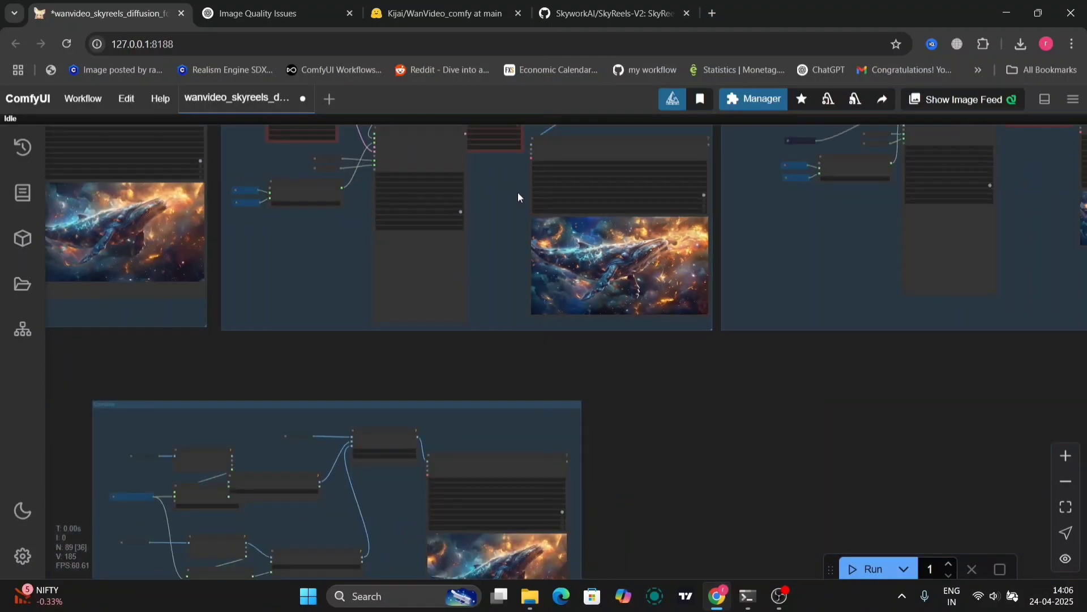
scroll(946, 349, "up", 5)
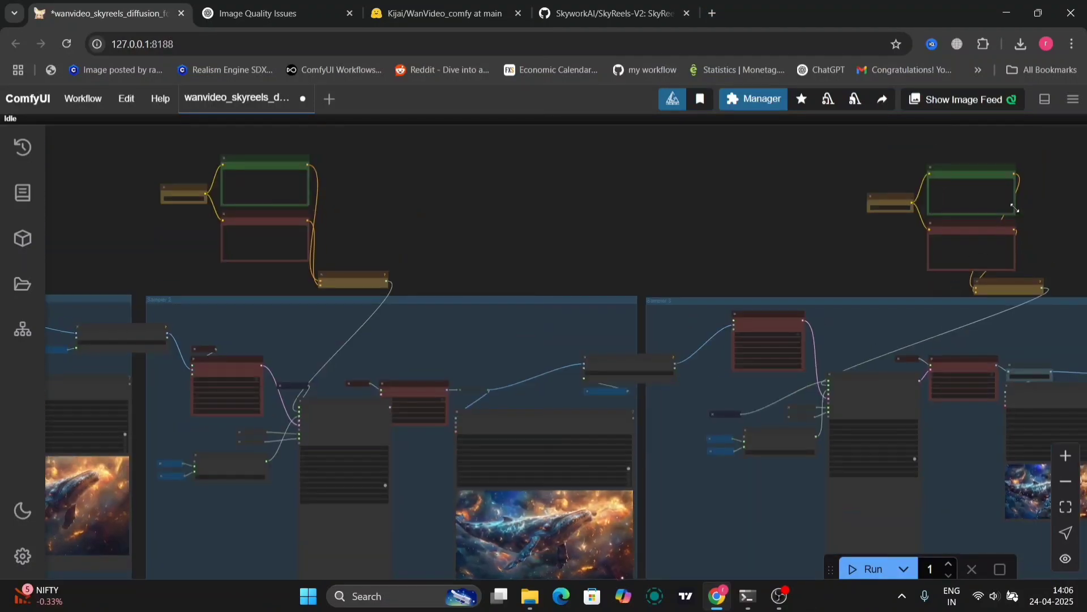
scroll(1045, 202, "up", 2)
scroll(1003, 226, "up", 2)
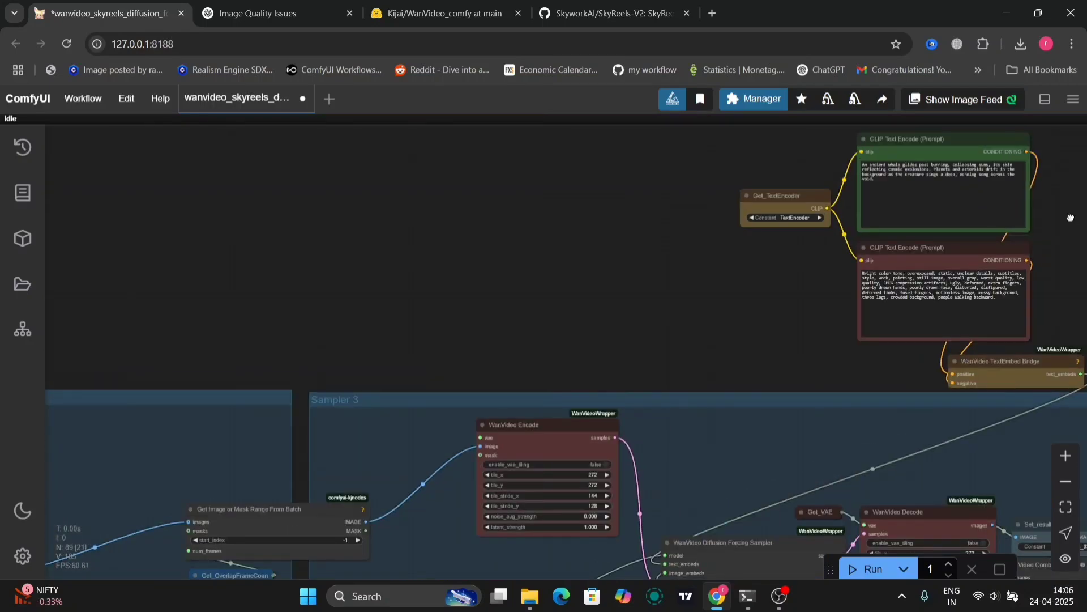
left_click_drag(1073, 222, 884, 318)
scroll(880, 283, "up", 5)
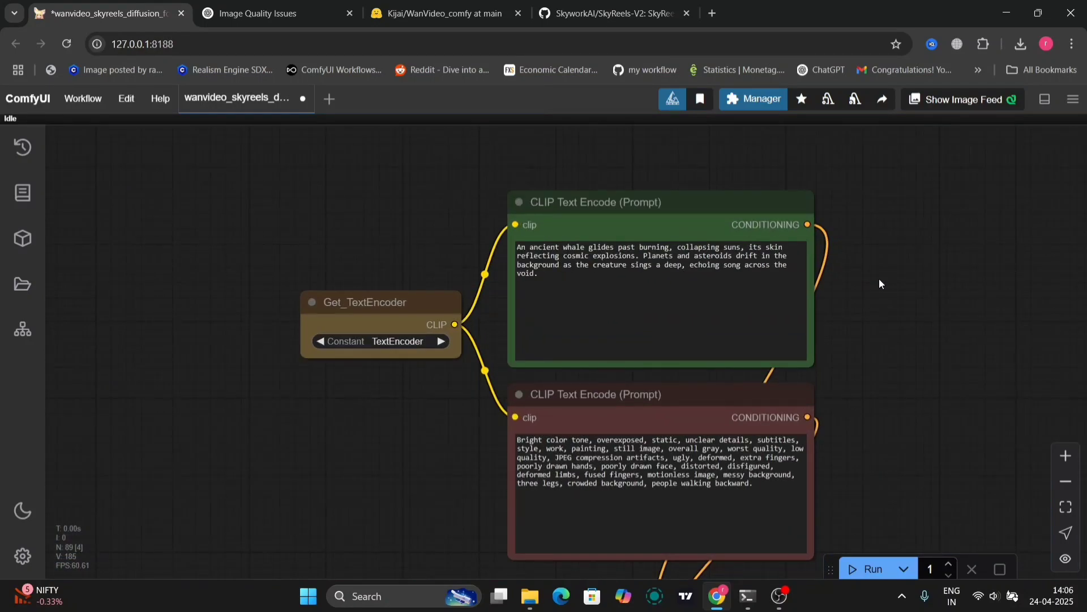
scroll(878, 440, "down", 3)
scroll(878, 440, "down", 3)
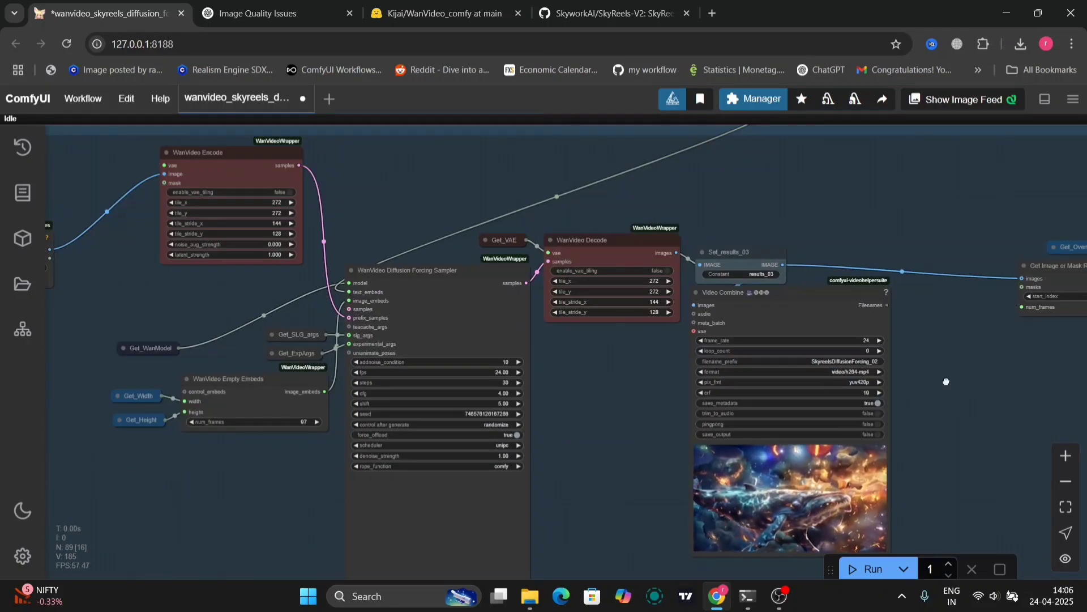
left_click_drag(958, 422, 917, 255)
scroll(905, 323, "up", 5)
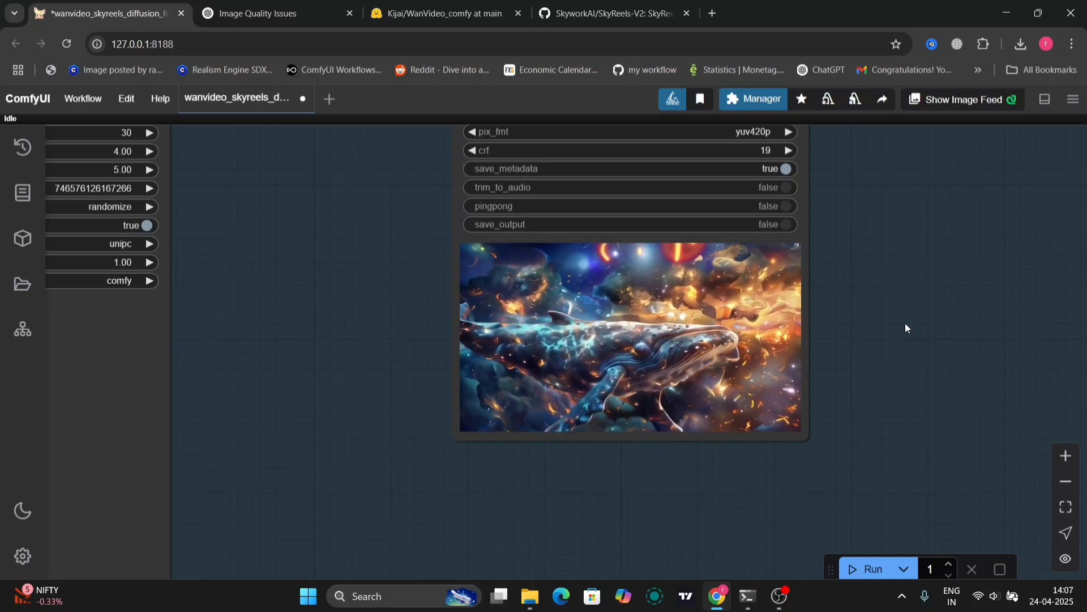
scroll(905, 323, "down", 5)
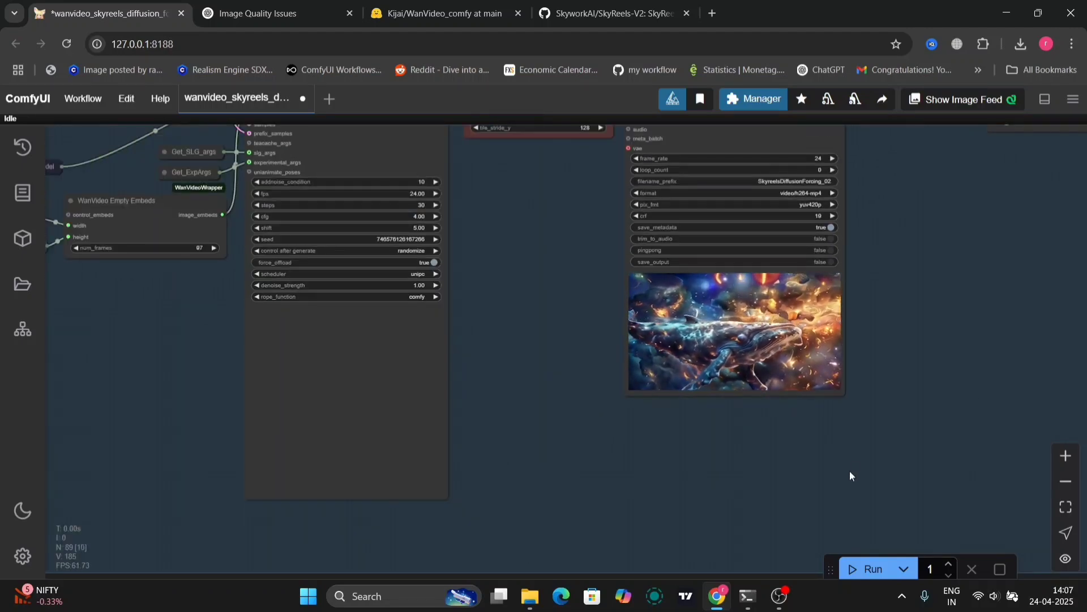
scroll(850, 471, "down", 8)
left_click_drag(675, 543, 985, 240)
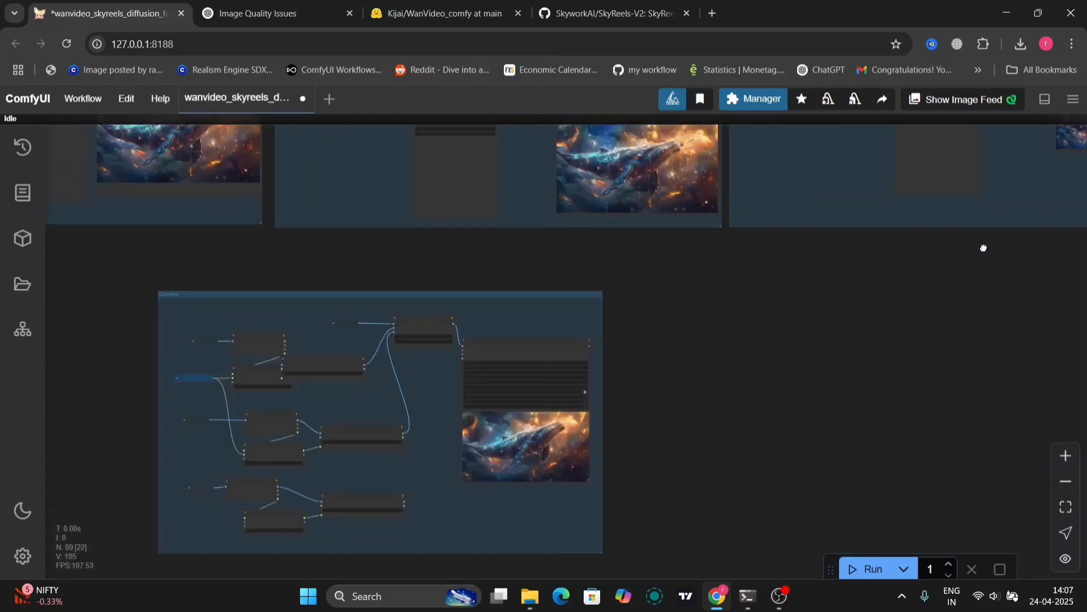
left_click_drag(699, 384, 793, 342)
scroll(793, 342, "up", 7)
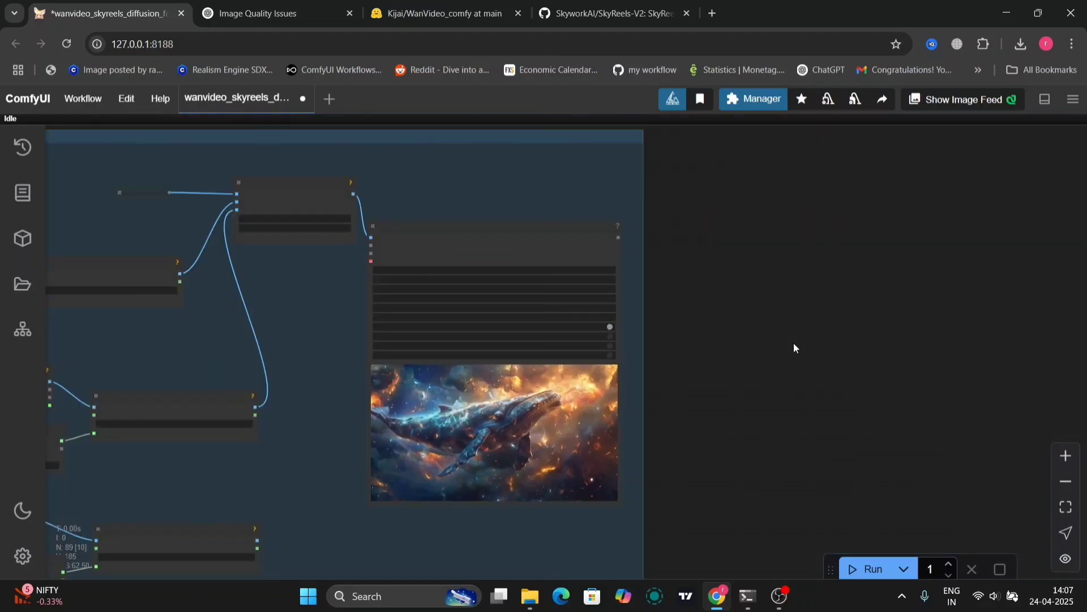
left_click_drag(752, 414, 857, 386)
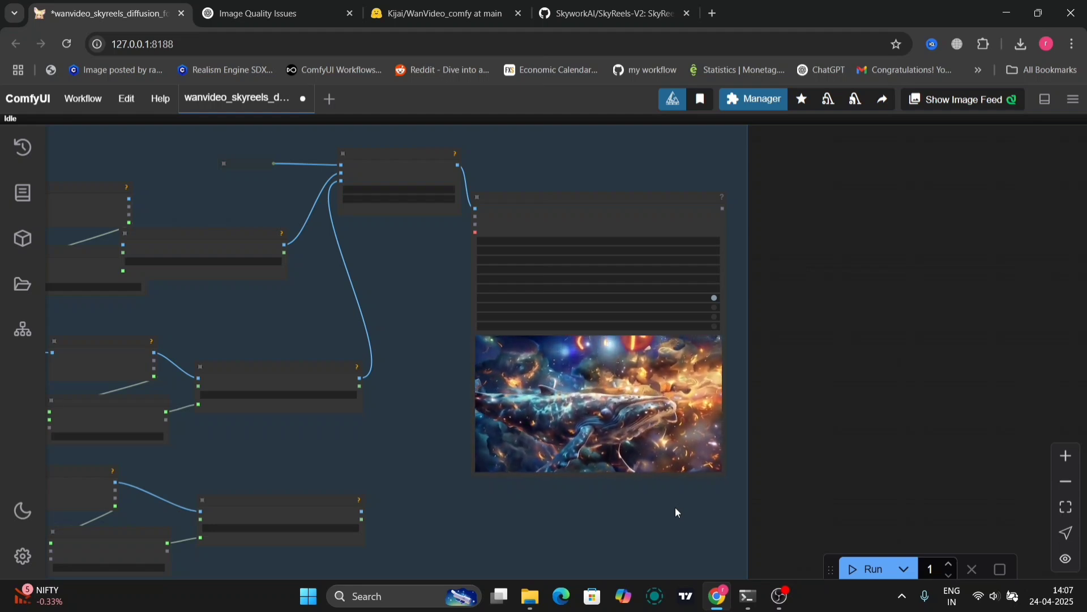
scroll(788, 396, "down", 10)
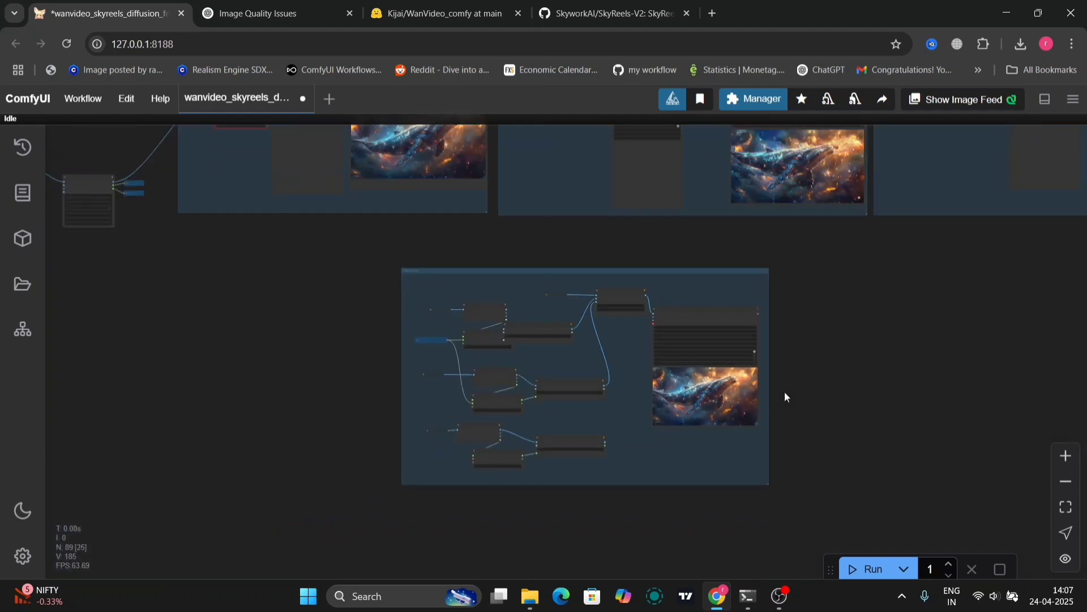
mouse_move(662, 247)
left_mouse_down()
mouse_move(832, 348)
mouse_move(423, 333)
left_mouse_up()
left_click_drag(829, 385, 678, 477)
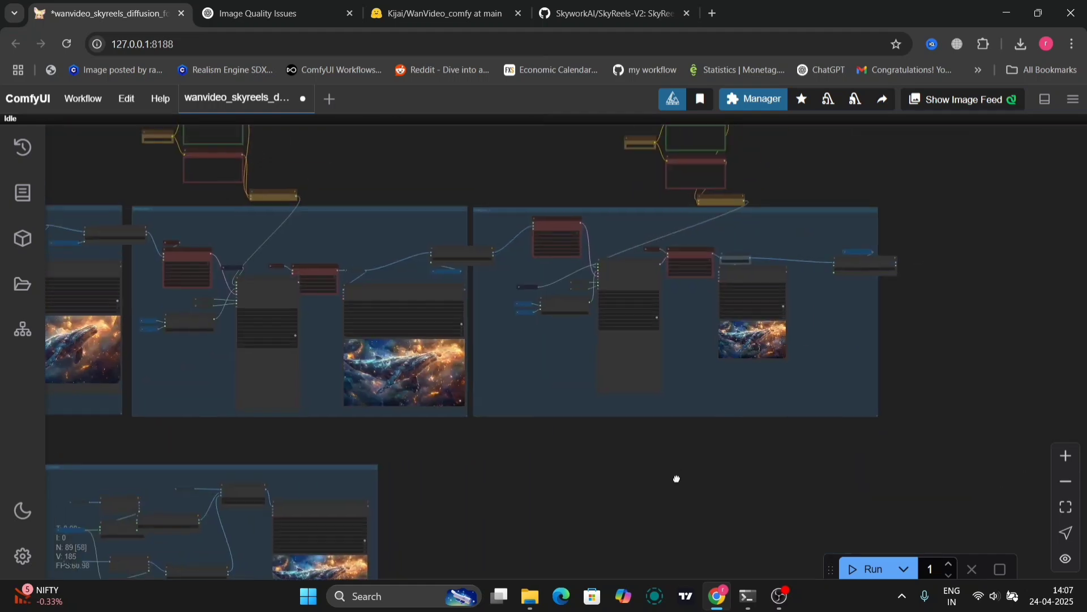
Step: Bring up the ComfyUI log and highlight the '1726.01 seconds' execution time
left_click(749, 600)
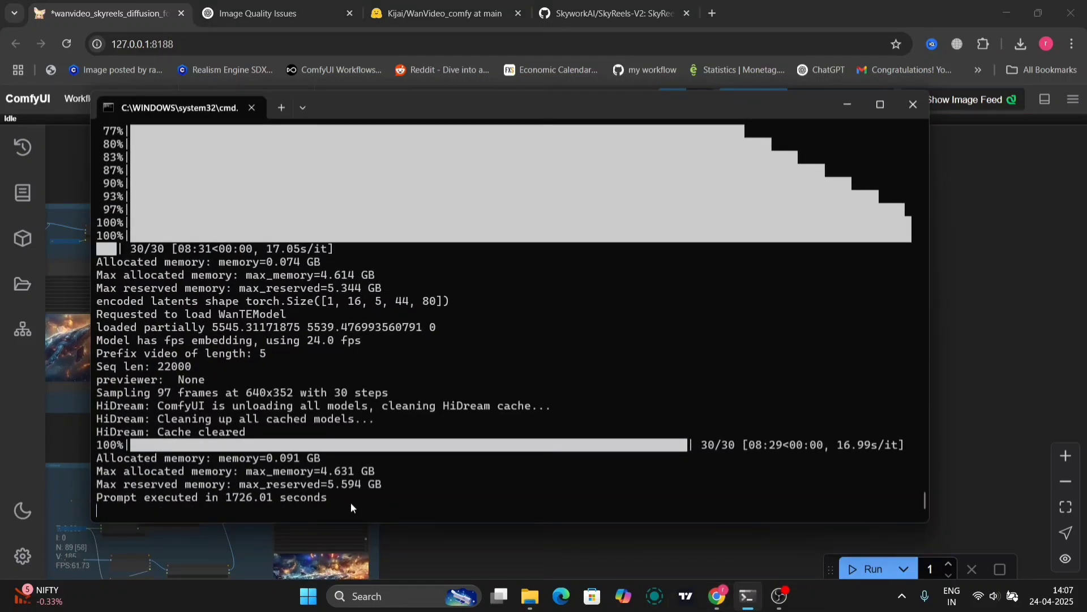
left_click_drag(333, 499, 230, 501)
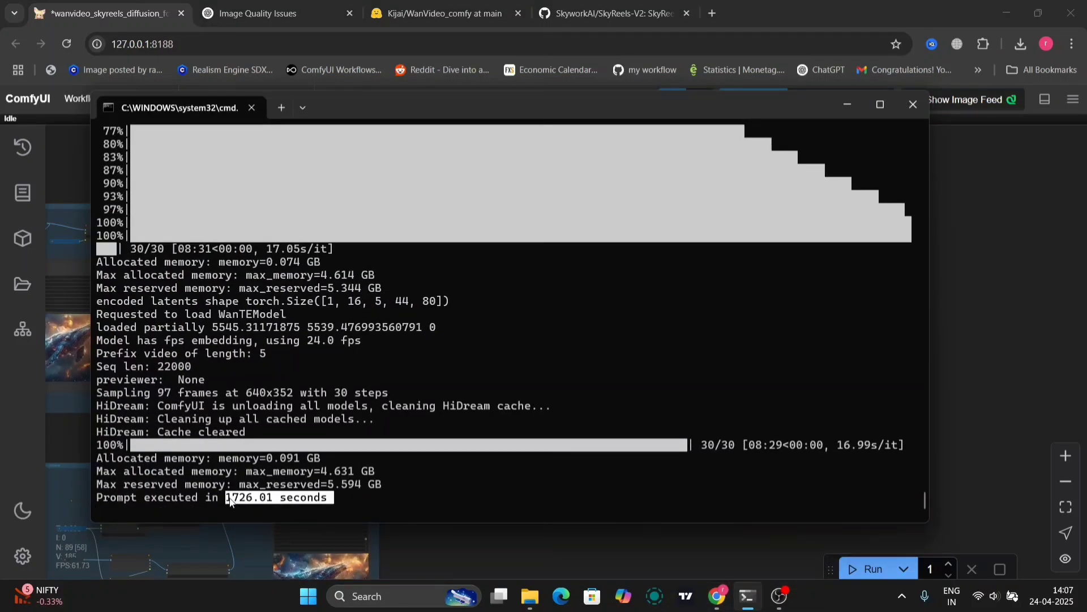
key("super")
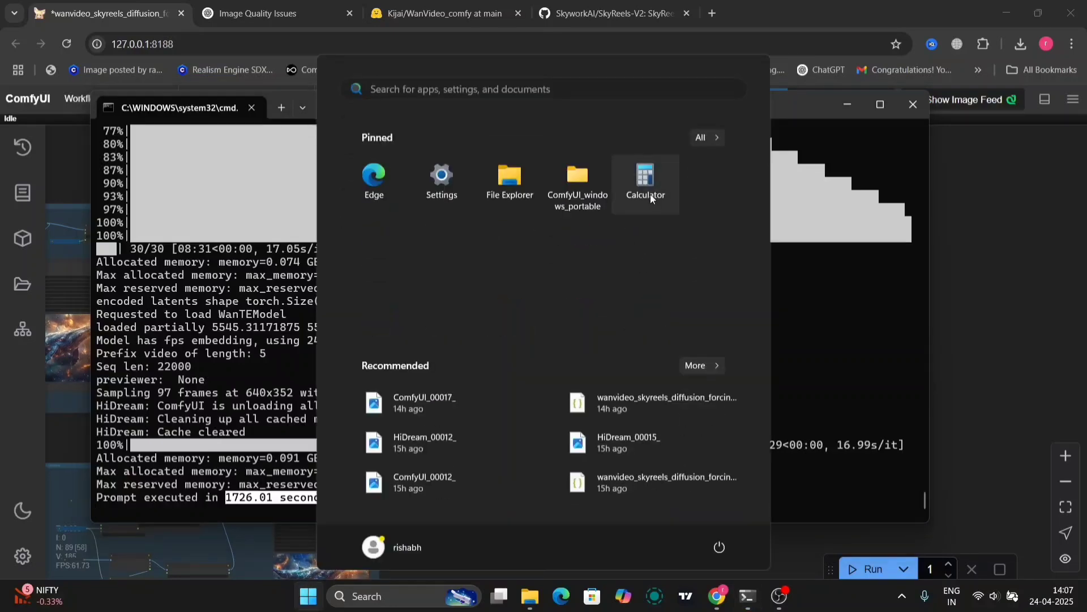
Step: Calculate 1726 ÷ 60 in Calculator, giving 28.7666666666667 minutes
left_click(828, 283)
left_click(767, 379)
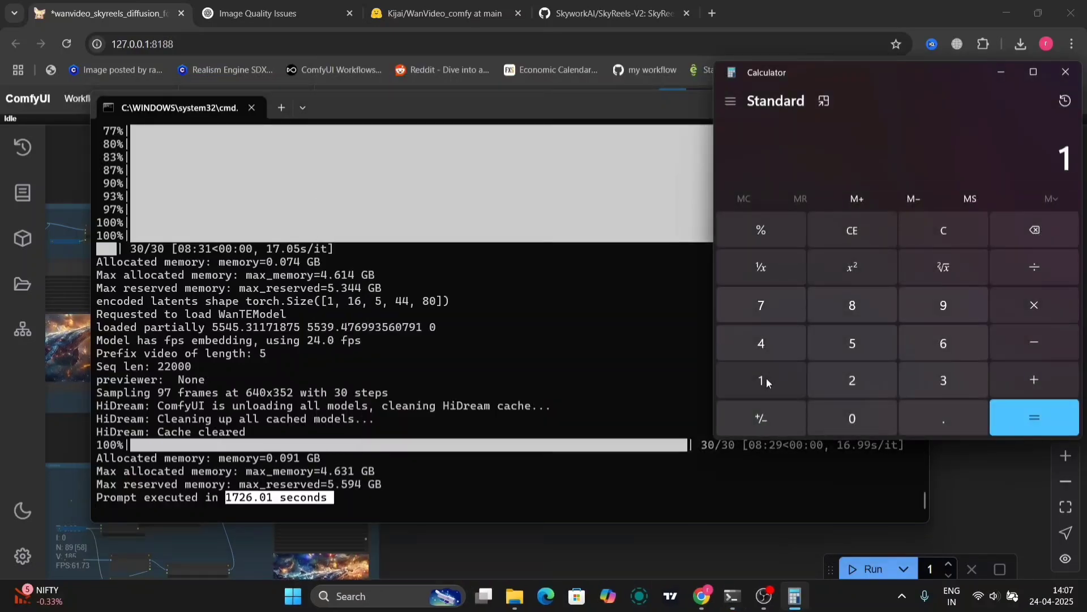
left_click(767, 309)
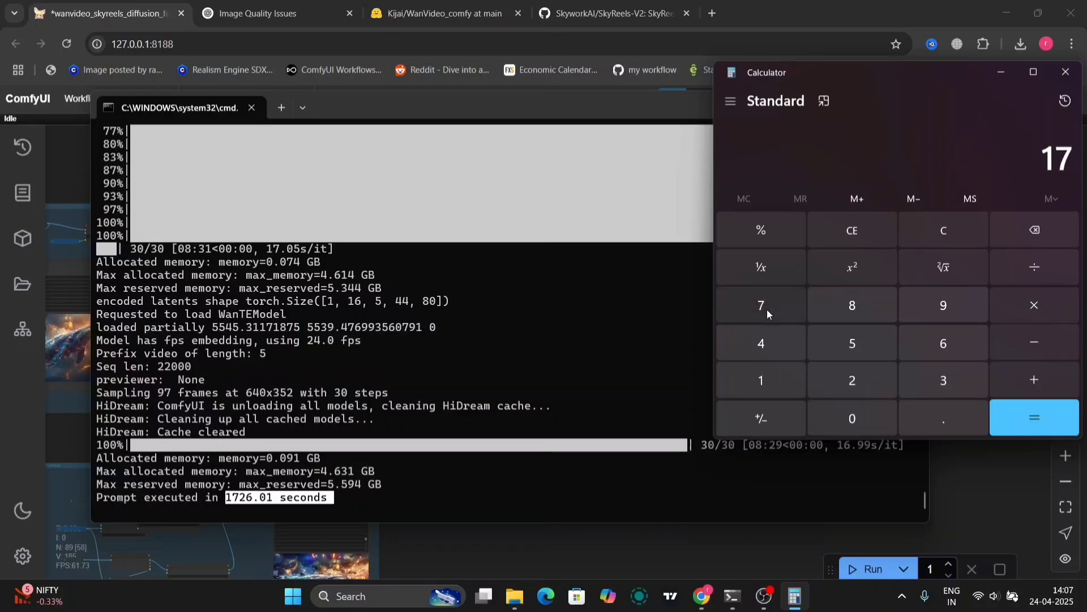
left_click(841, 378)
left_click(940, 343)
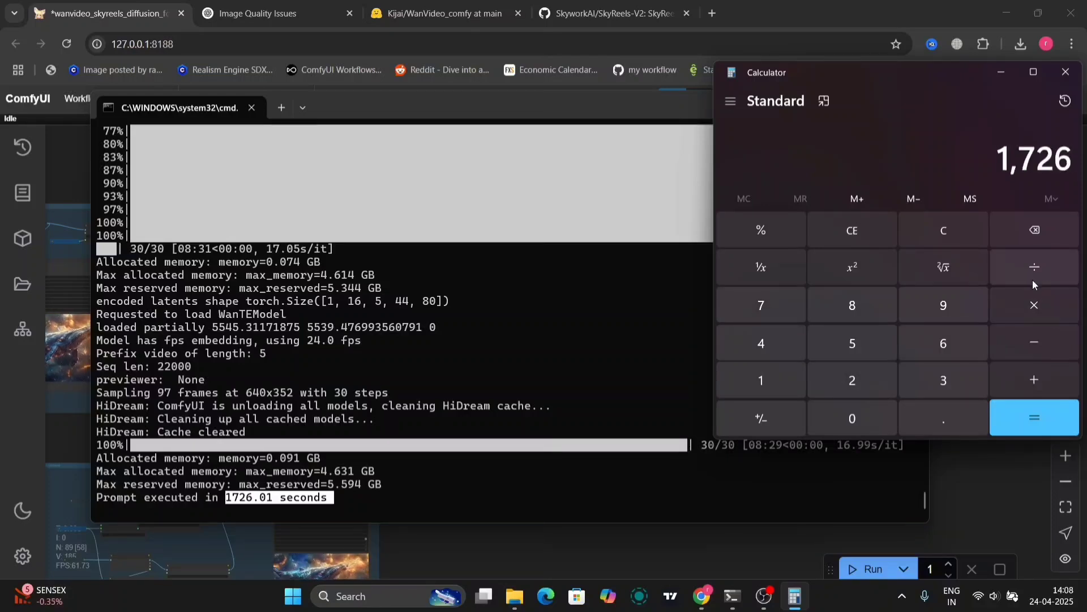
left_click(1042, 267)
left_click(960, 348)
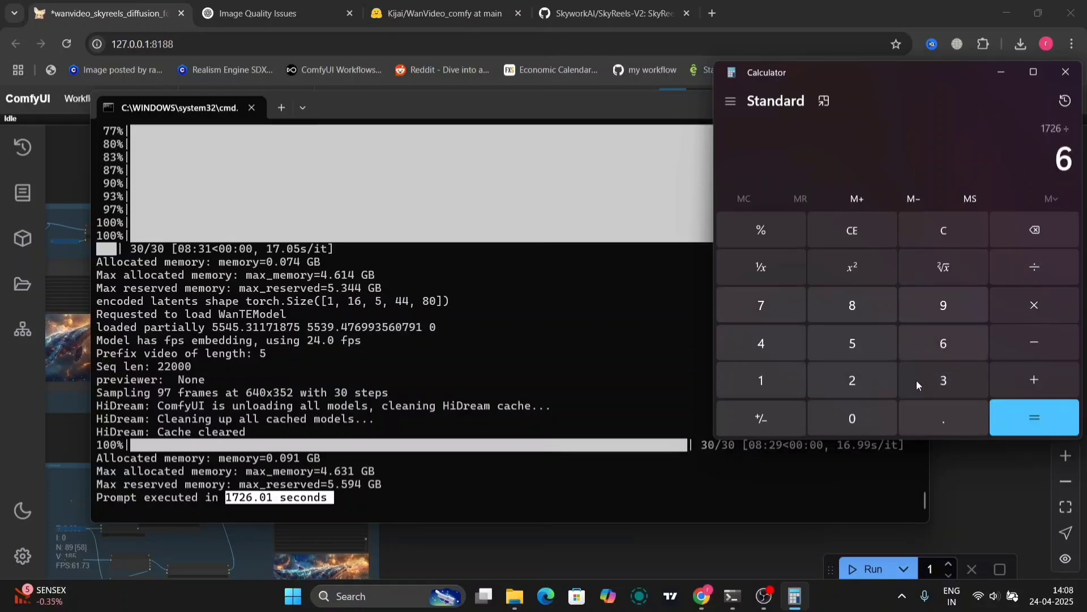
left_click(861, 416)
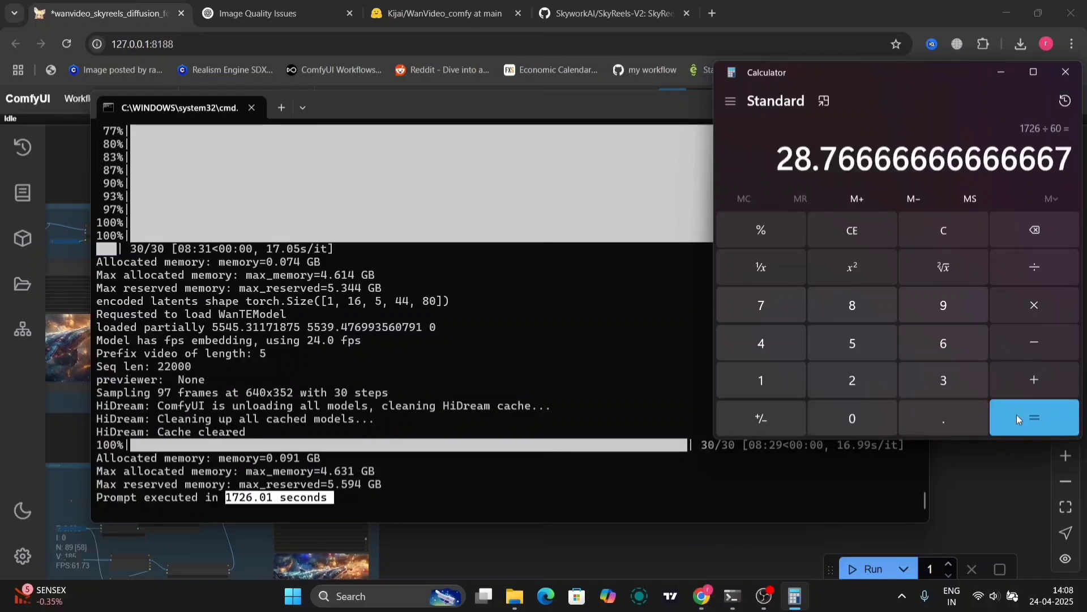